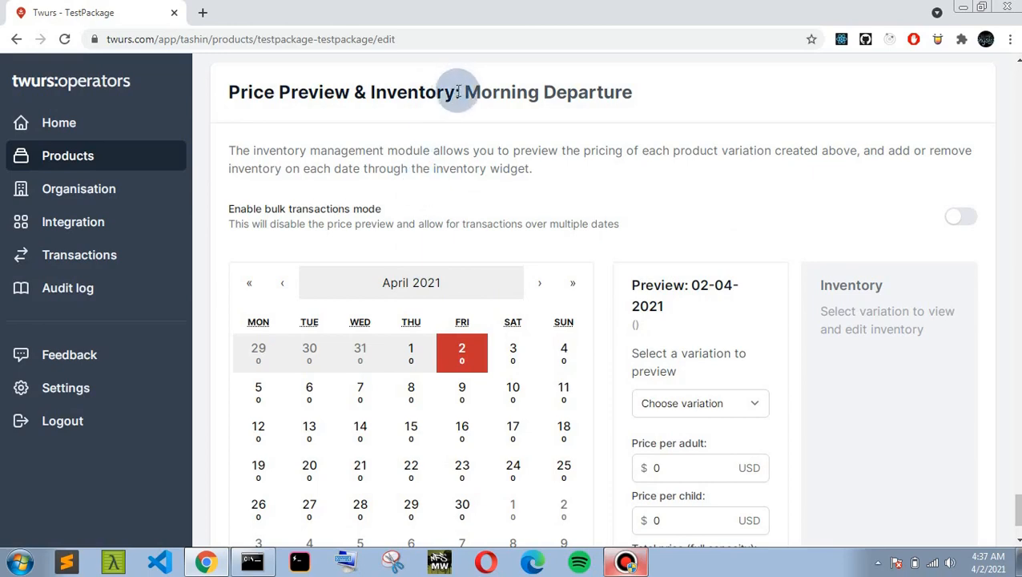
- Review the Seasonality & Surcharges, Product Versions and Entry Variations modules of the test package
{"action": "scroll", "coordinate": [470, 172], "scroll_direction": "up", "scroll_amount": 4}
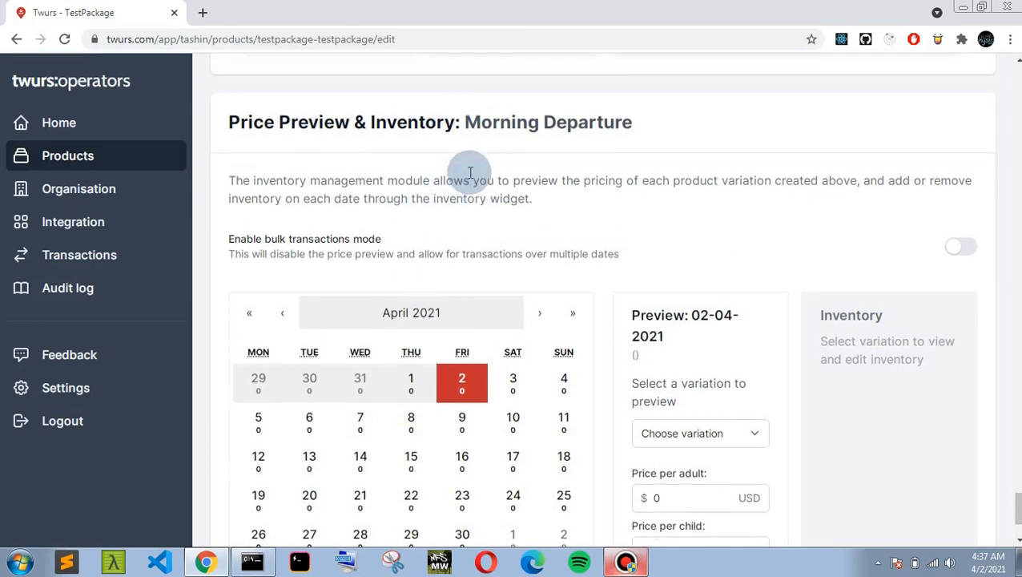
{"action": "scroll", "coordinate": [472, 177], "scroll_direction": "up", "scroll_amount": 4}
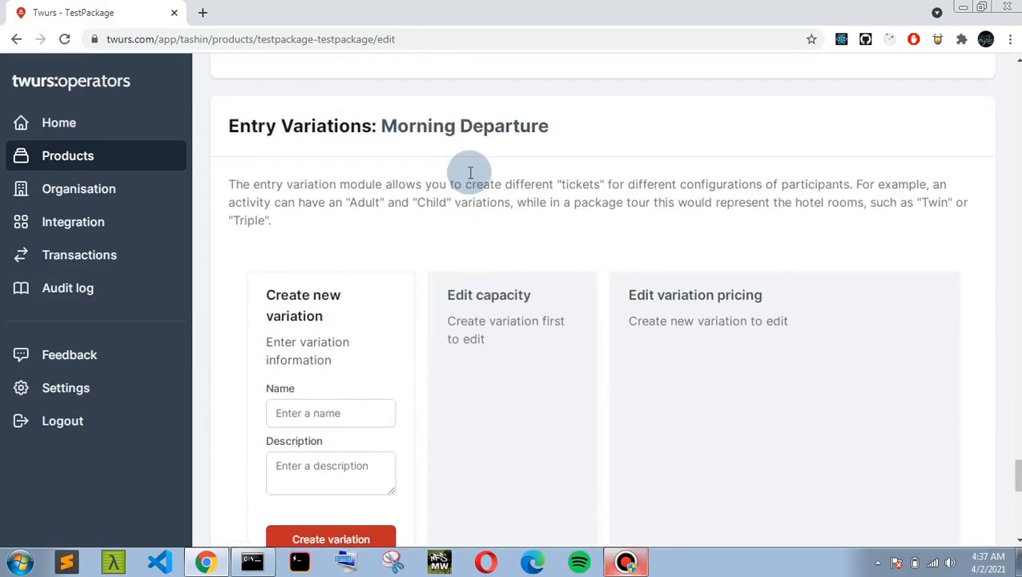
{"action": "scroll", "coordinate": [470, 177], "scroll_direction": "up", "scroll_amount": 5}
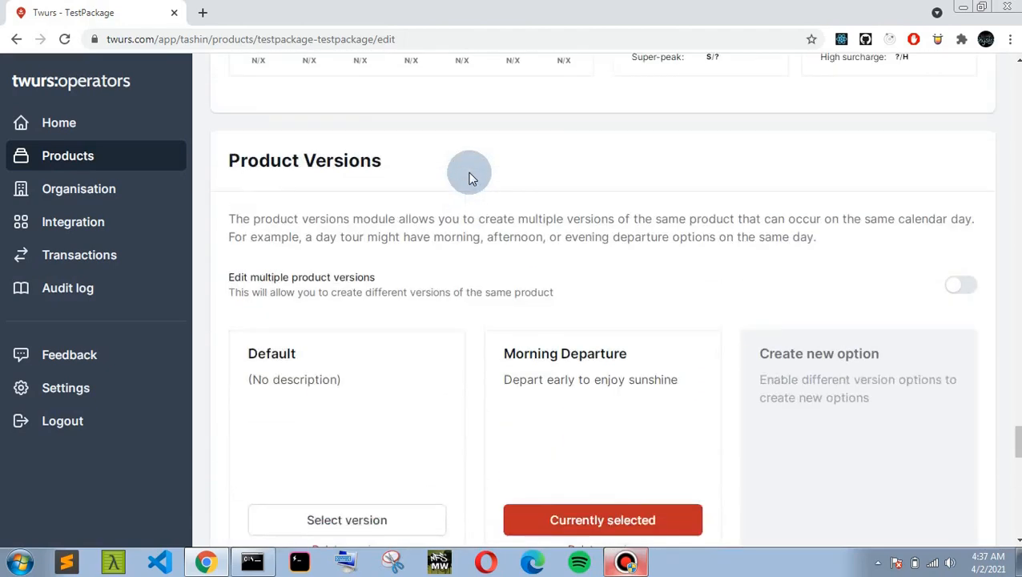
{"action": "scroll", "coordinate": [471, 178], "scroll_direction": "up", "scroll_amount": 6}
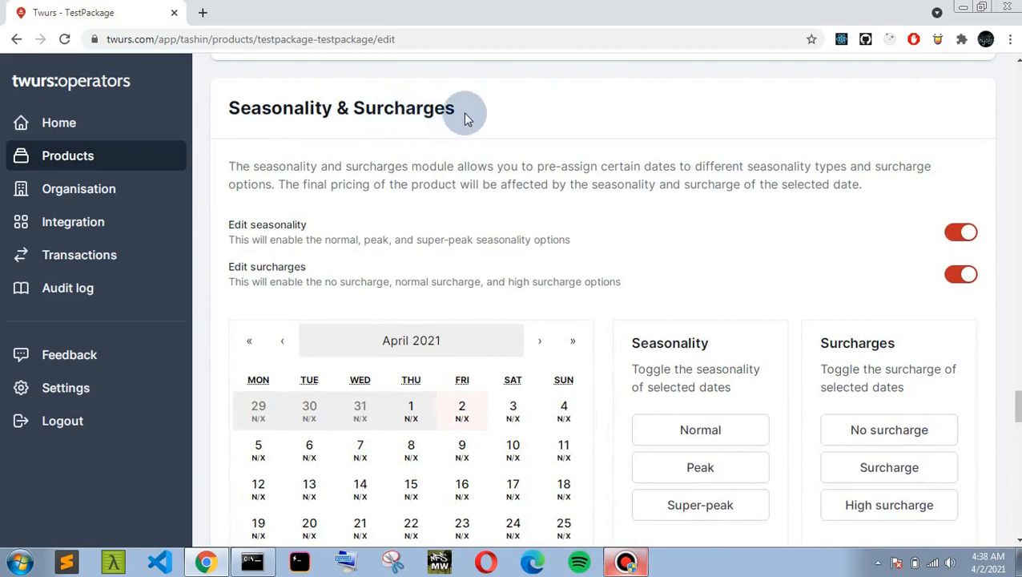
{"action": "left_click_drag", "start_coordinate": [454, 108], "coordinate": [353, 98]}
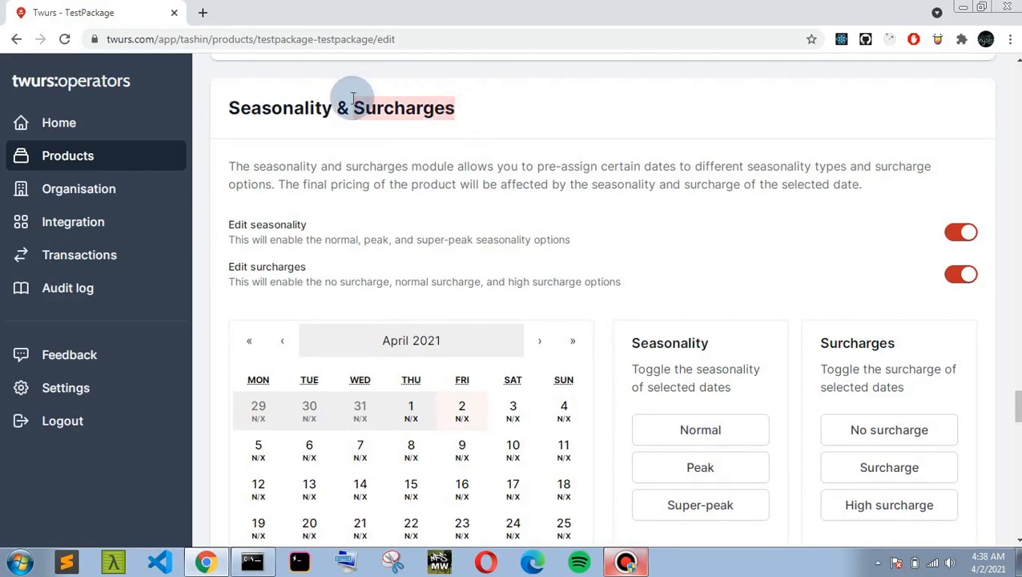
{"action": "left_click", "coordinate": [475, 101]}
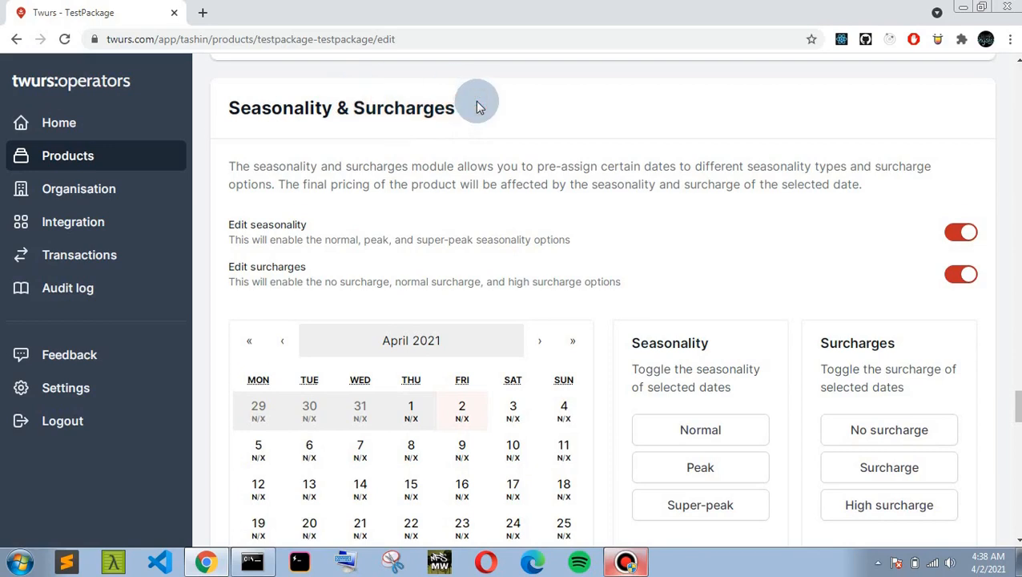
{"action": "scroll", "coordinate": [475, 101], "scroll_direction": "down", "scroll_amount": 4}
{"action": "scroll", "coordinate": [475, 101], "scroll_direction": "up", "scroll_amount": 4}
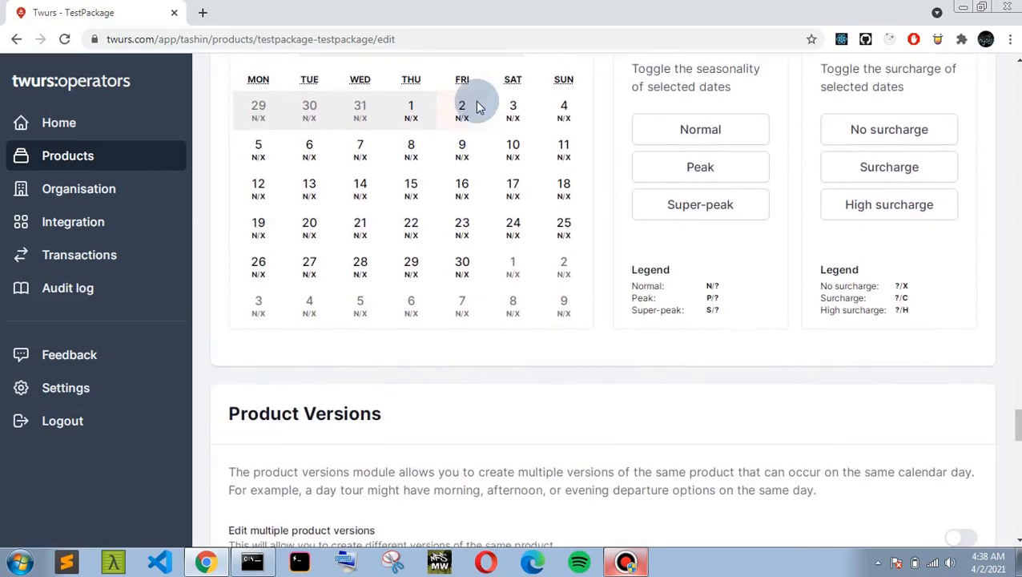
{"action": "scroll", "coordinate": [476, 101], "scroll_direction": "down", "scroll_amount": 4}
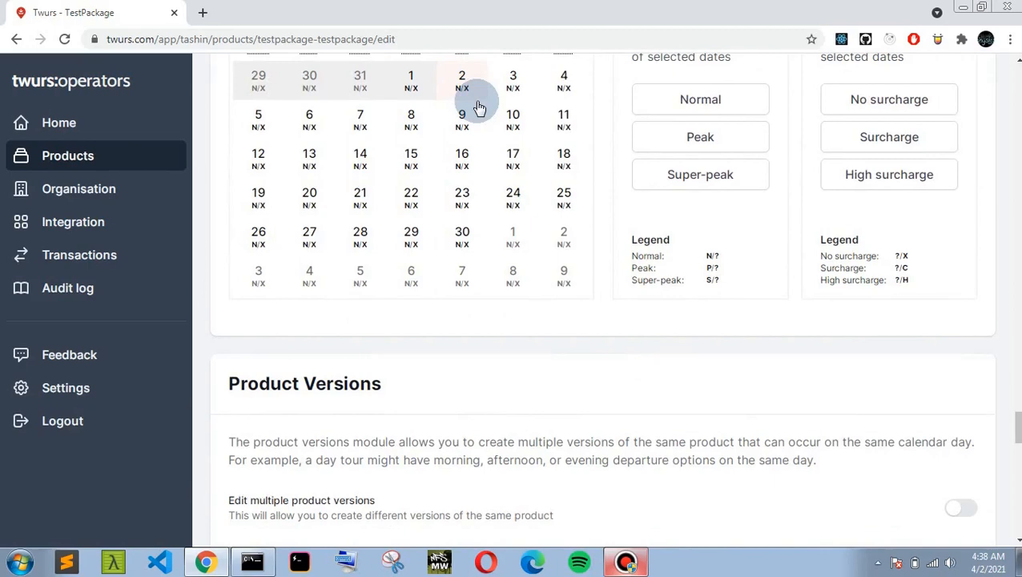
{"action": "scroll", "coordinate": [476, 105], "scroll_direction": "down", "scroll_amount": 5}
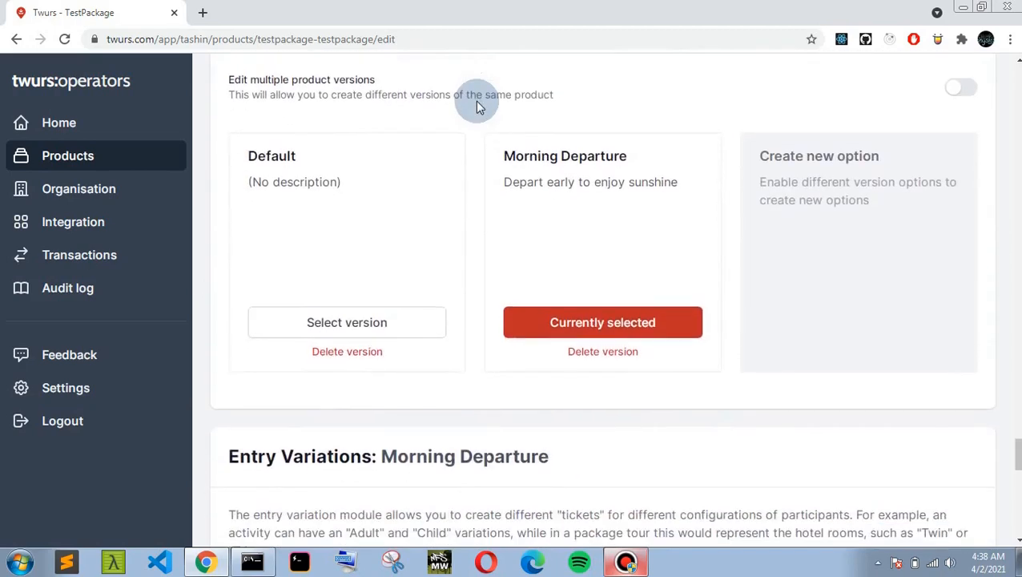
{"action": "scroll", "coordinate": [475, 101], "scroll_direction": "up", "scroll_amount": 1}
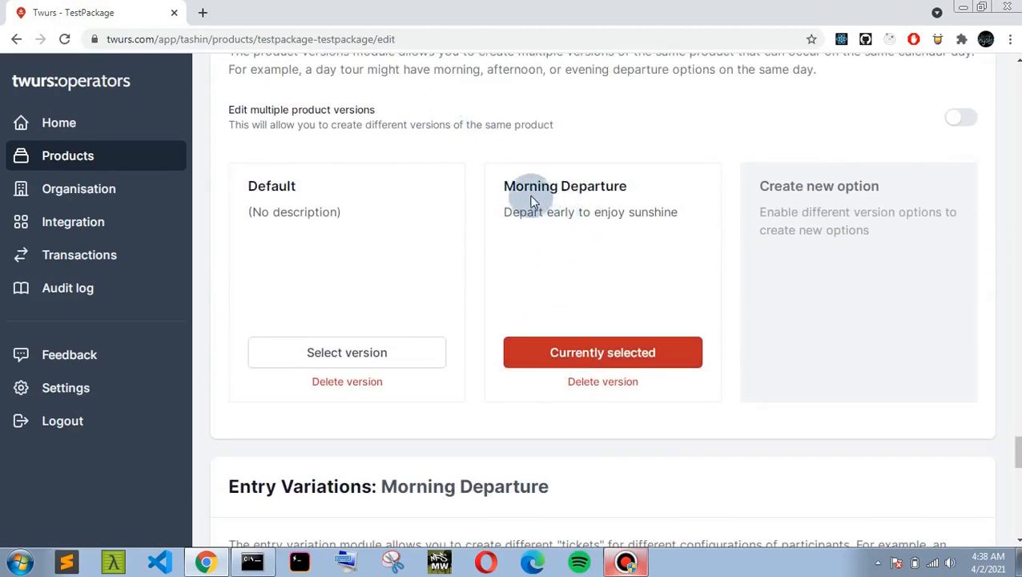
{"action": "scroll", "coordinate": [623, 232], "scroll_direction": "down", "scroll_amount": 3}
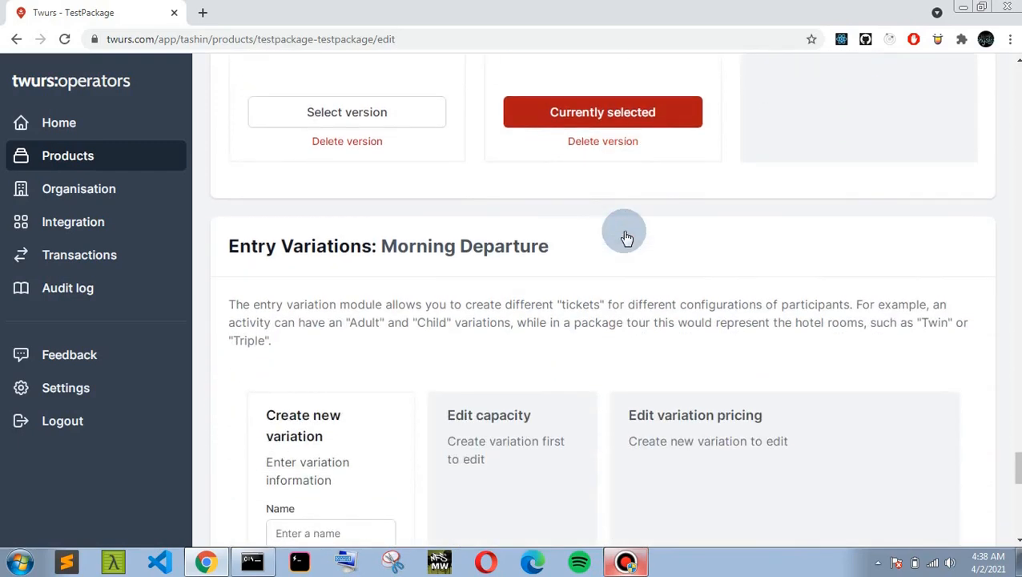
{"action": "scroll", "coordinate": [627, 238], "scroll_direction": "up", "scroll_amount": 3}
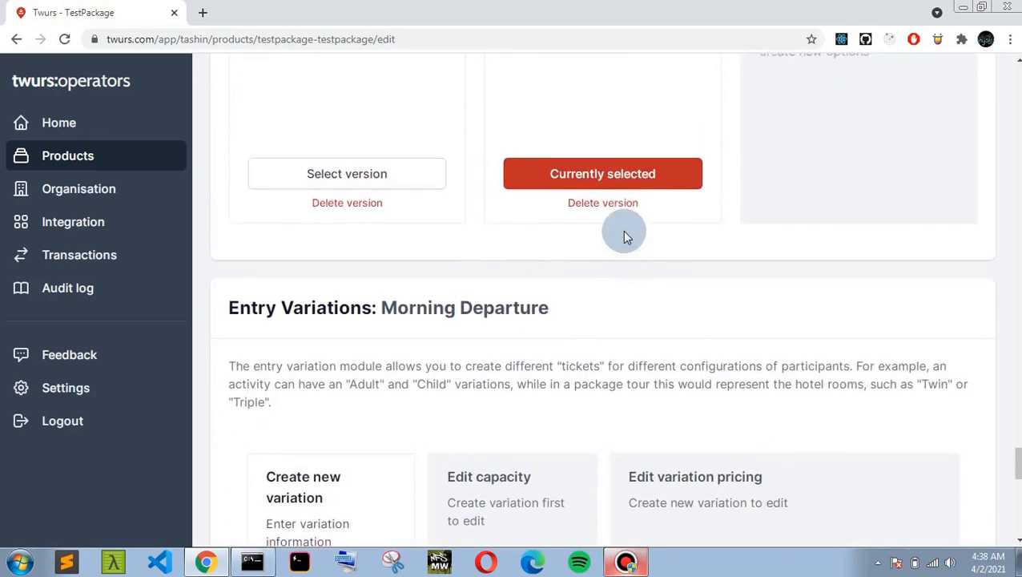
{"action": "scroll", "coordinate": [627, 237], "scroll_direction": "up", "scroll_amount": 1}
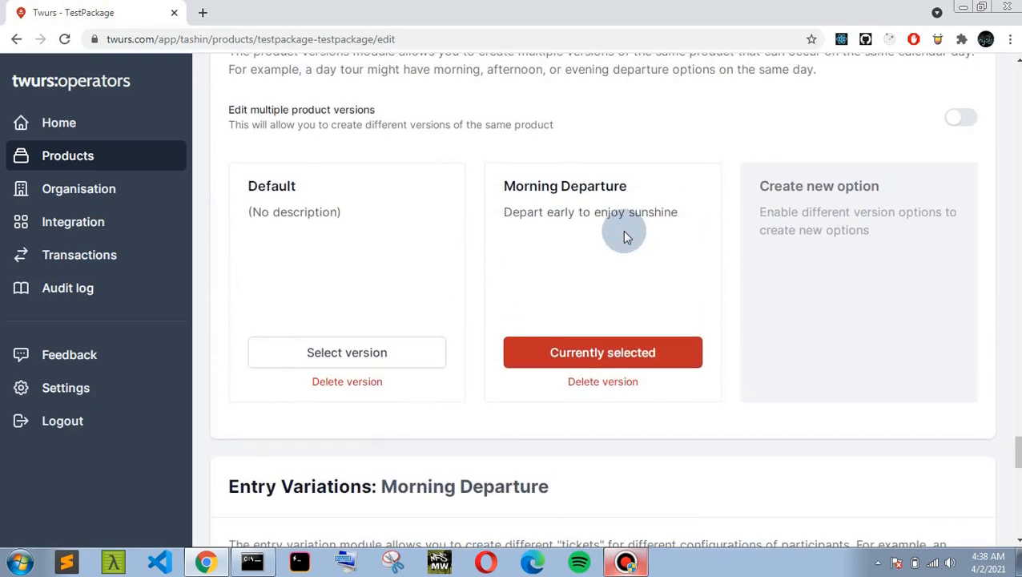
- Select the Default product version and check which version the Price Preview & Inventory module applies to
{"action": "left_click", "coordinate": [430, 355]}
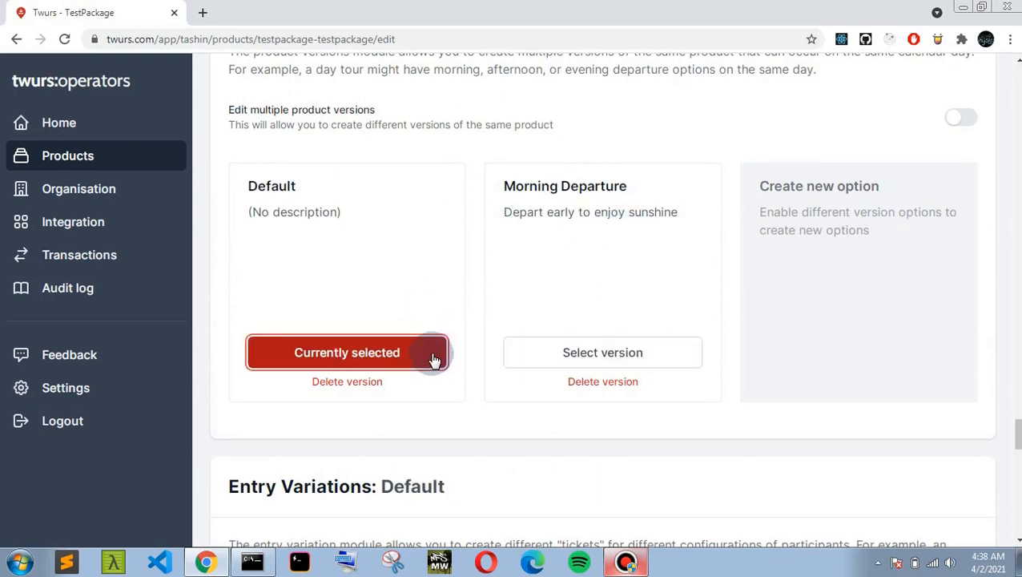
{"action": "scroll", "coordinate": [662, 544], "scroll_direction": "down", "scroll_amount": 6}
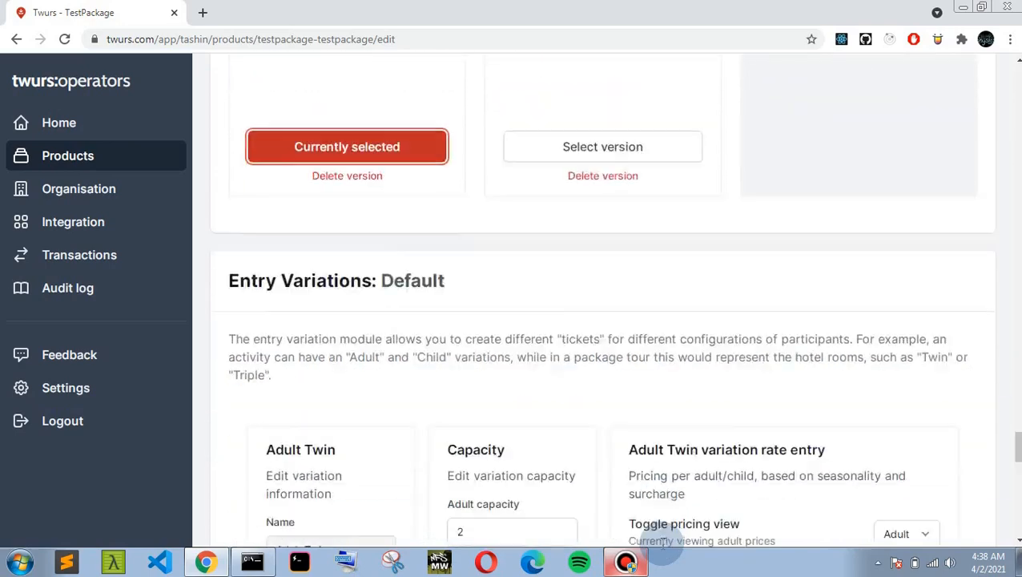
{"action": "scroll", "coordinate": [662, 549], "scroll_direction": "down", "scroll_amount": 7}
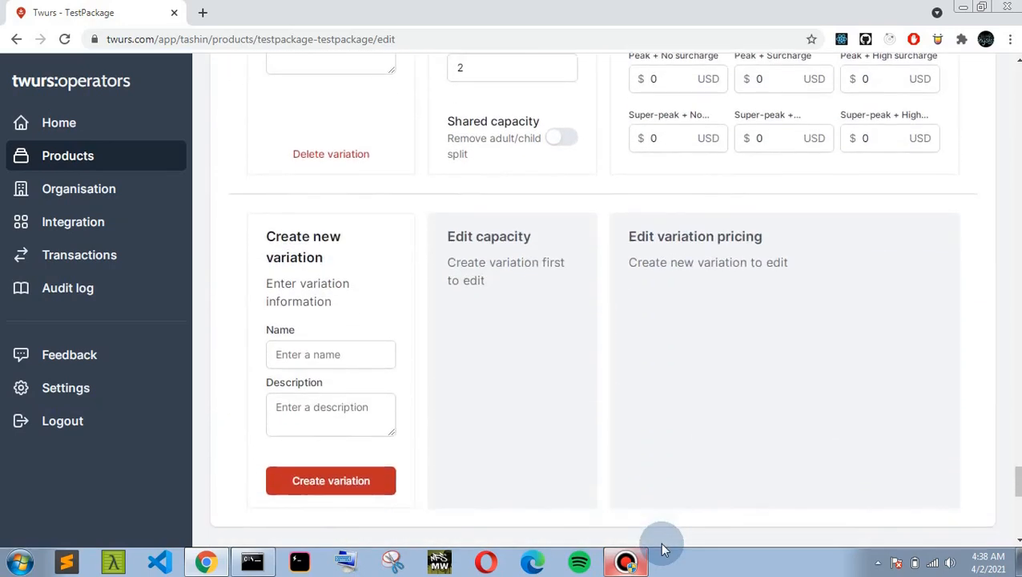
{"action": "scroll", "coordinate": [662, 550], "scroll_direction": "down", "scroll_amount": 4}
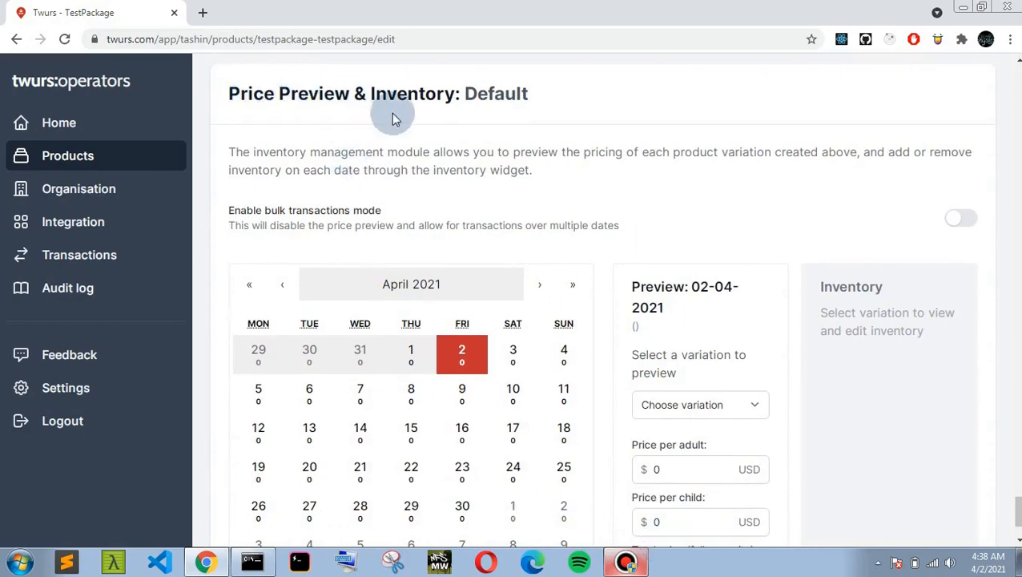
{"action": "mouse_move", "coordinate": [466, 94]}
{"action": "left_mouse_down"}
{"action": "mouse_move", "coordinate": [542, 101]}
{"action": "mouse_move", "coordinate": [467, 94]}
{"action": "left_mouse_up"}
{"action": "left_click", "coordinate": [538, 97]}
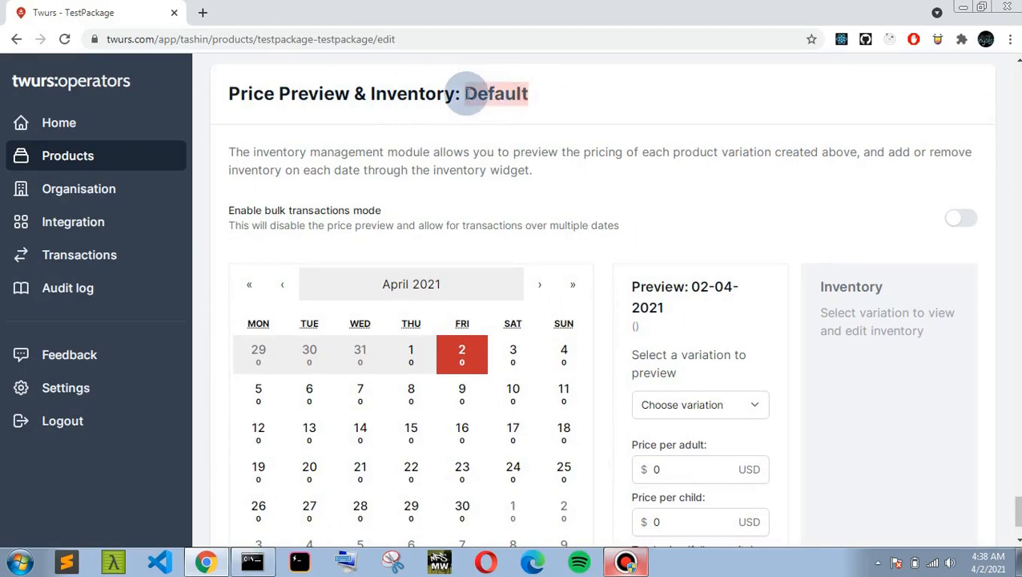
{"action": "left_click", "coordinate": [571, 96]}
- Select the Morning Departure version and check the variation choices in its Price Preview & Inventory module
{"action": "scroll", "coordinate": [559, 122], "scroll_direction": "up", "scroll_amount": 6}
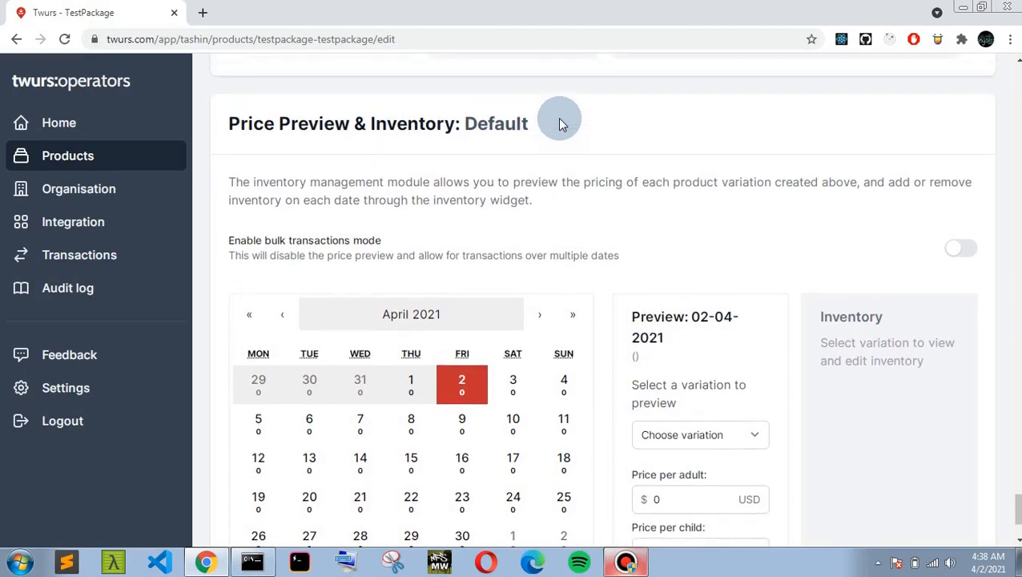
{"action": "scroll", "coordinate": [559, 122], "scroll_direction": "up", "scroll_amount": 8}
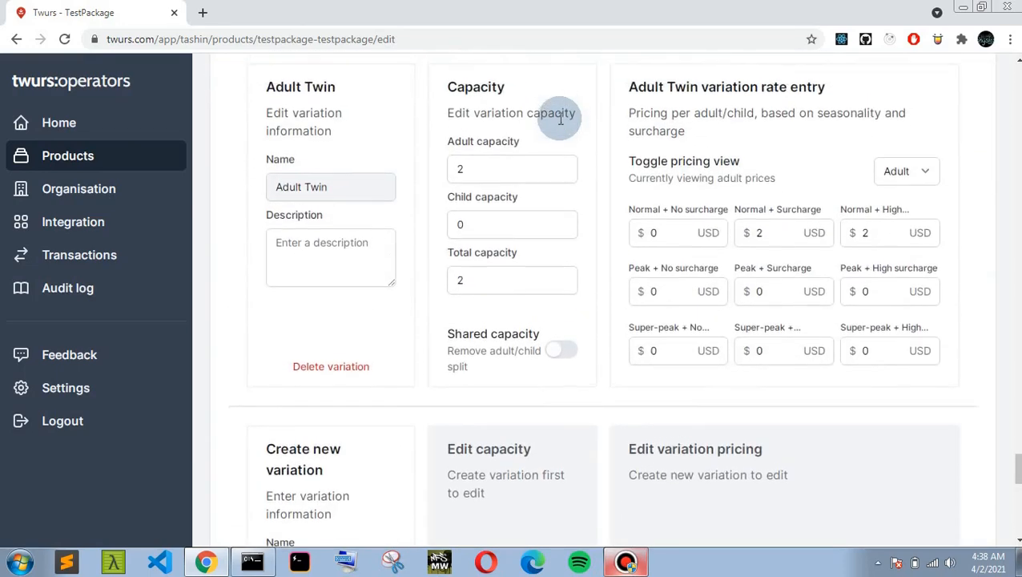
{"action": "scroll", "coordinate": [564, 125], "scroll_direction": "up", "scroll_amount": 1}
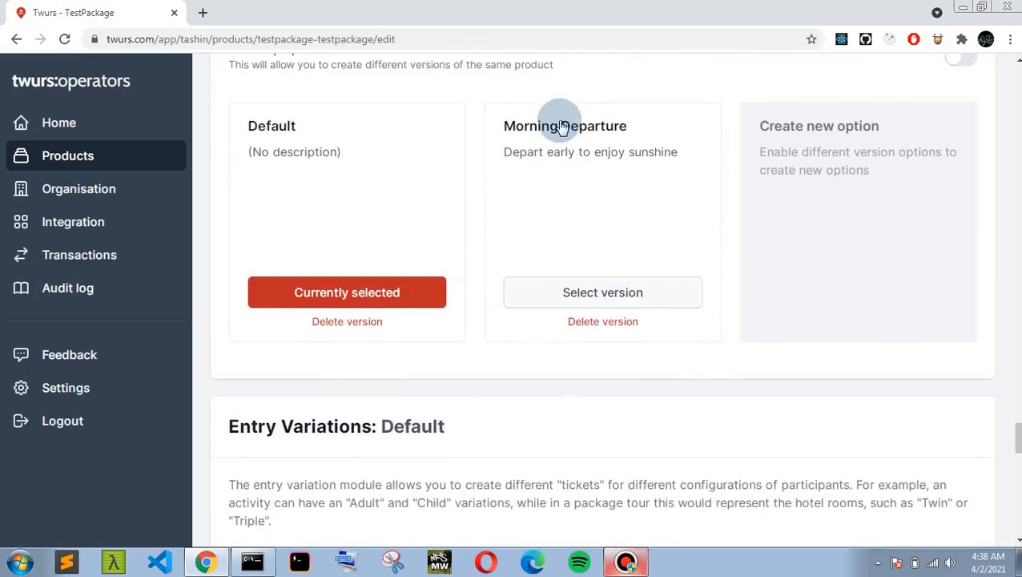
{"action": "left_click", "coordinate": [563, 294]}
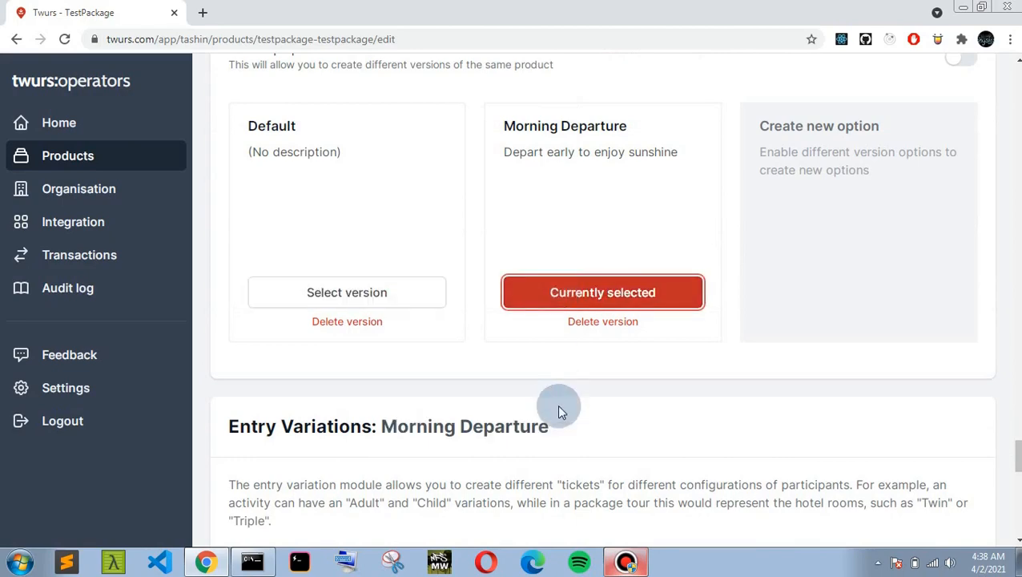
{"action": "scroll", "coordinate": [563, 395], "scroll_direction": "down", "scroll_amount": 9}
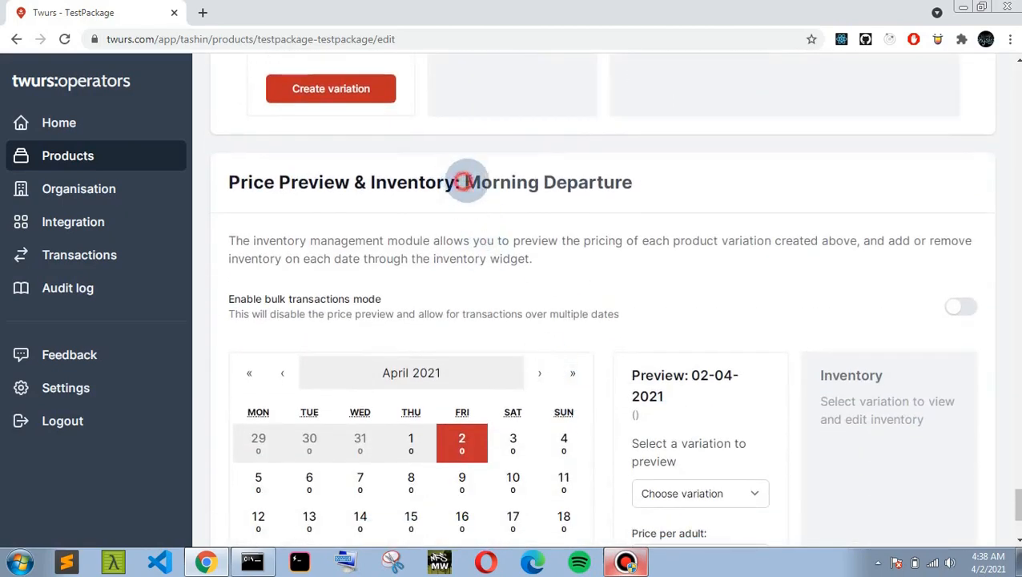
{"action": "left_click_drag", "start_coordinate": [465, 182], "coordinate": [621, 183]}
{"action": "left_click", "coordinate": [661, 186]}
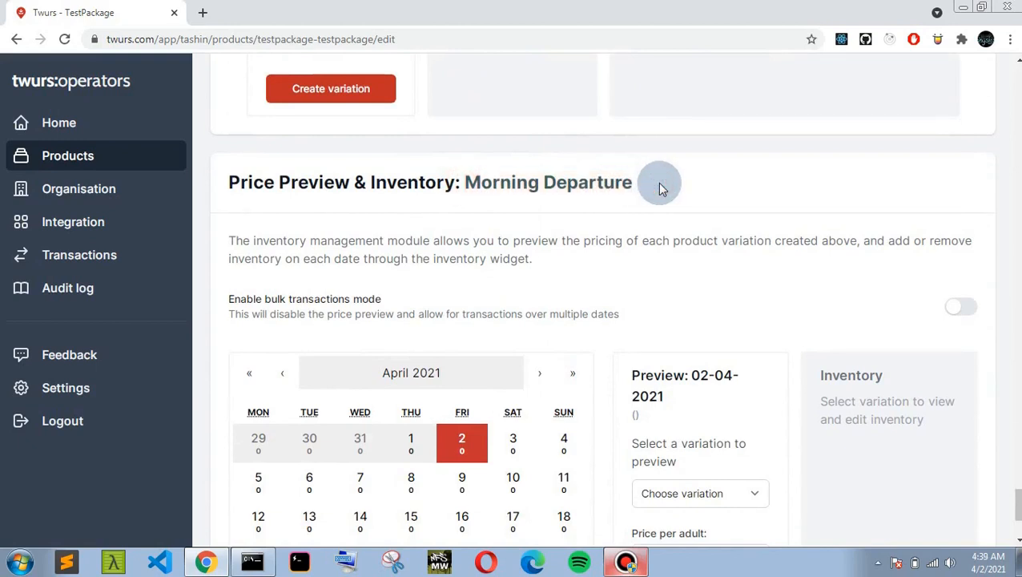
{"action": "left_click_drag", "start_coordinate": [622, 182], "coordinate": [466, 183]}
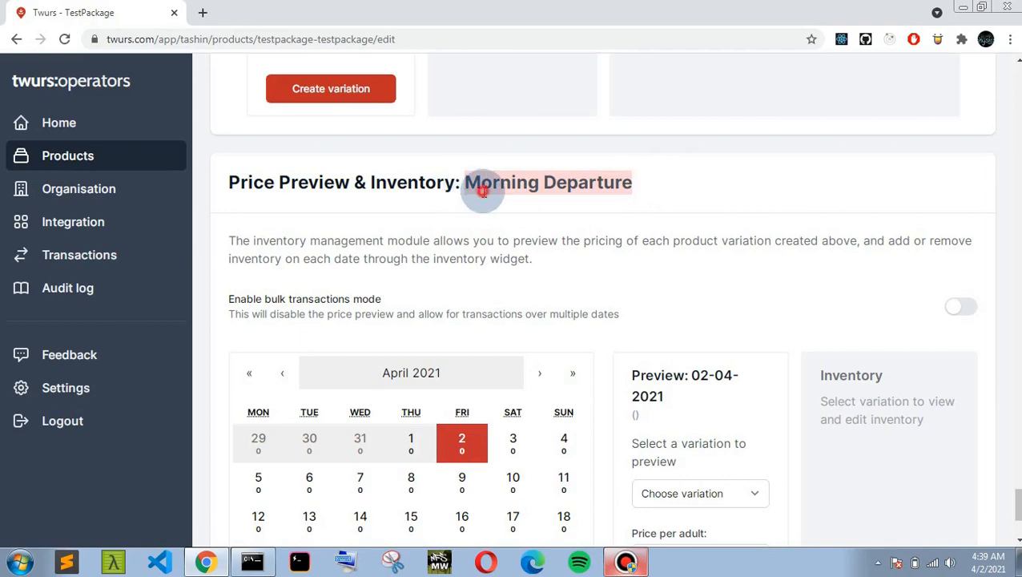
{"action": "left_click", "coordinate": [468, 184]}
{"action": "scroll", "coordinate": [529, 197], "scroll_direction": "down", "scroll_amount": 1}
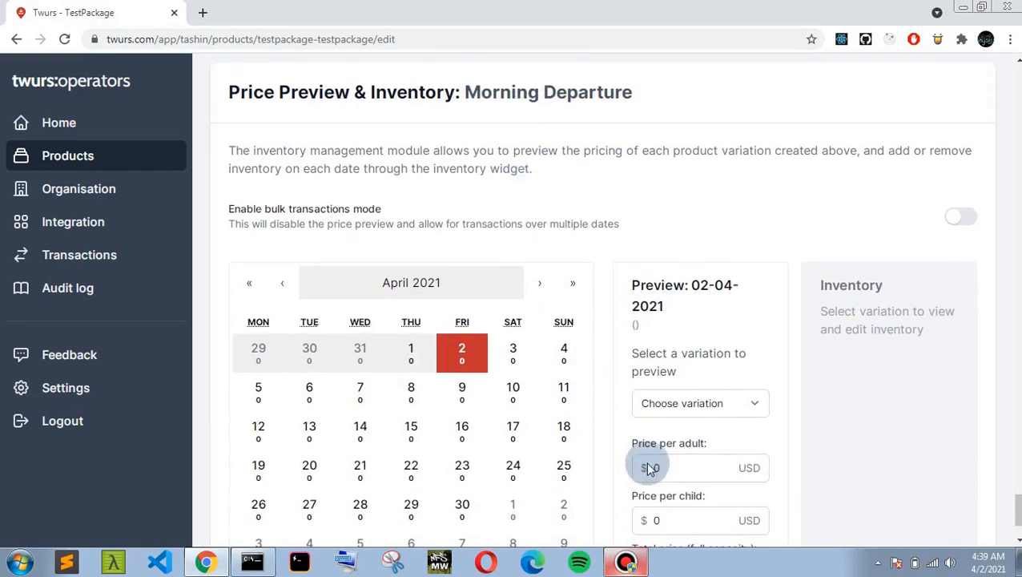
{"action": "left_click", "coordinate": [716, 407]}
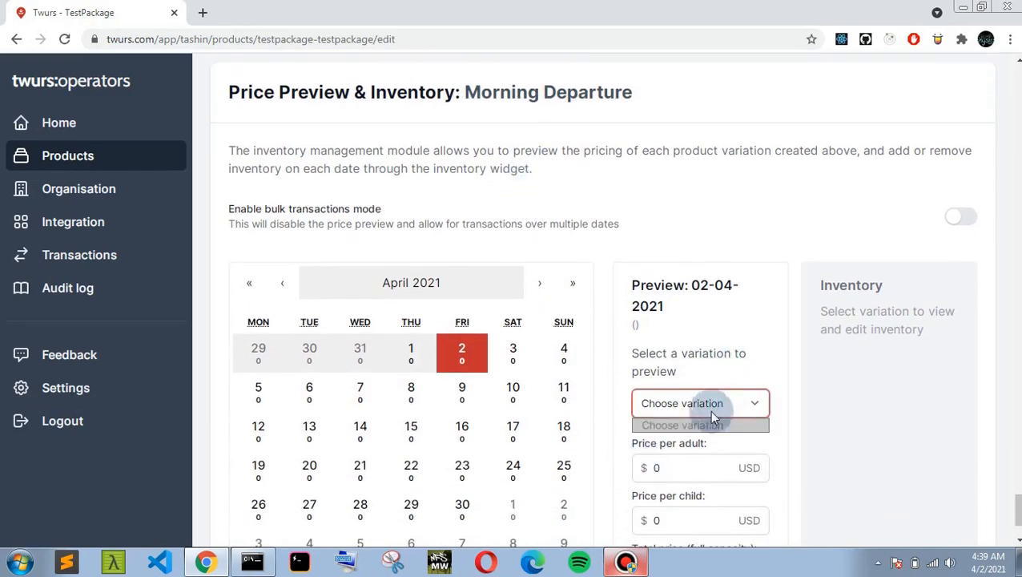
{"action": "left_click", "coordinate": [697, 191]}
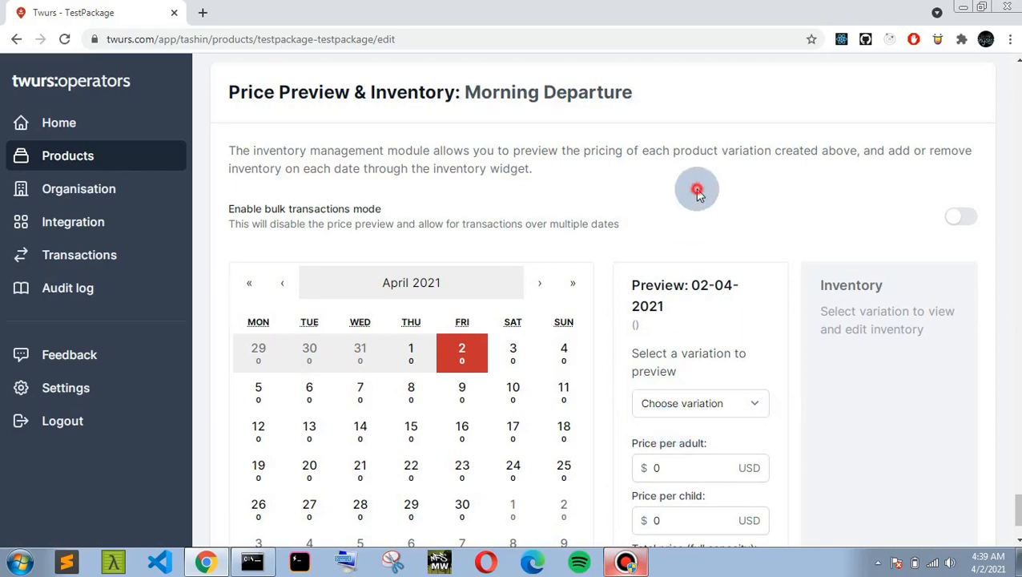
- Switch to the Default product version and review its Adult Twin variation and Price Preview & Inventory module
{"action": "scroll", "coordinate": [696, 190], "scroll_direction": "up", "scroll_amount": 2}
{"action": "scroll", "coordinate": [696, 191], "scroll_direction": "up", "scroll_amount": 3}
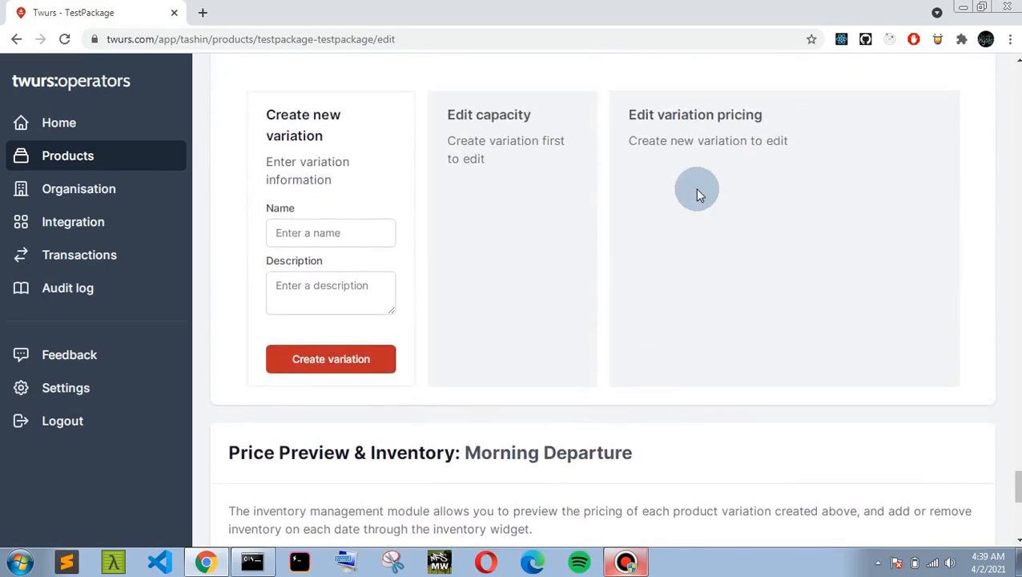
{"action": "scroll", "coordinate": [696, 193], "scroll_direction": "up", "scroll_amount": 6}
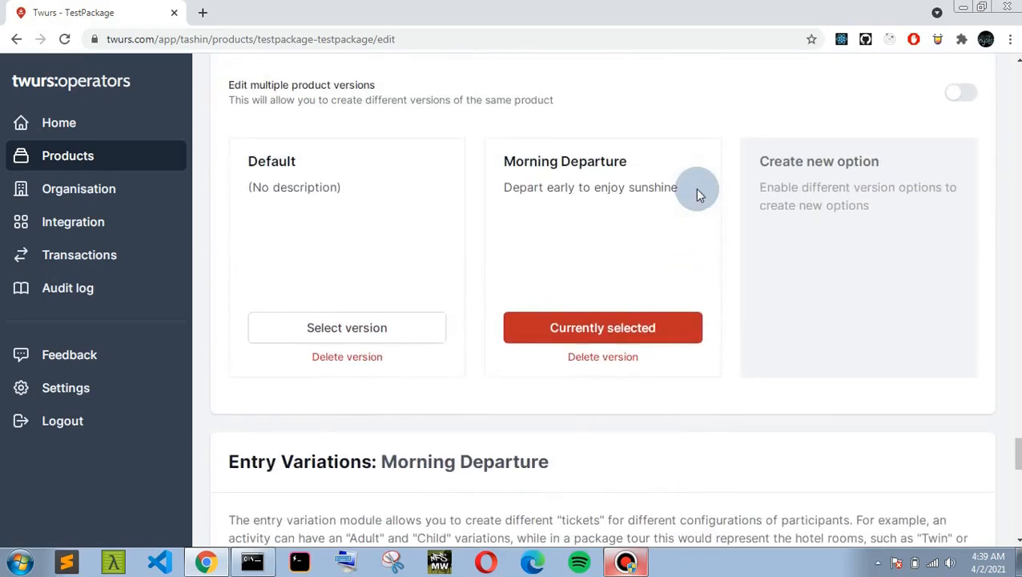
{"action": "left_click", "coordinate": [392, 350]}
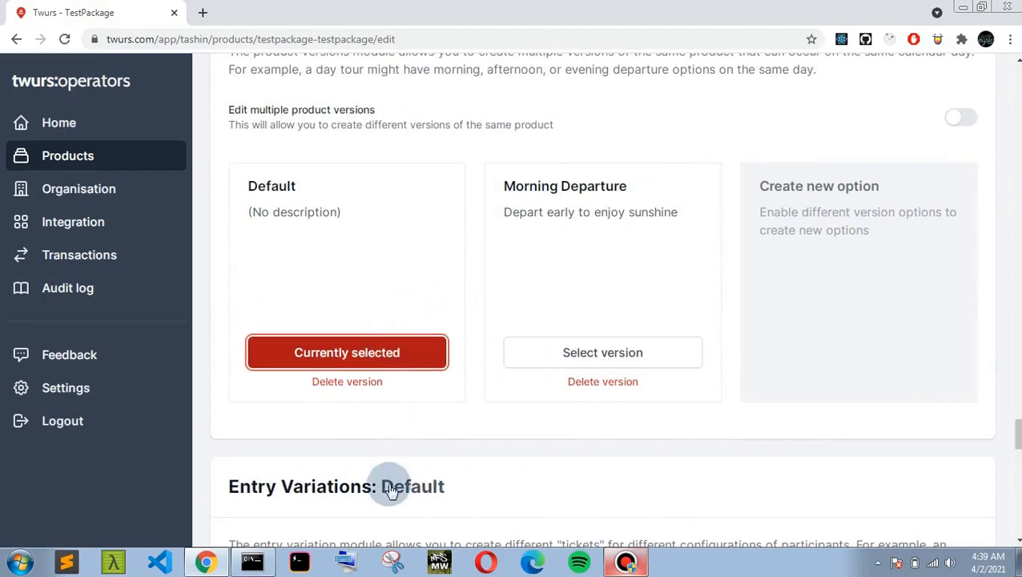
{"action": "scroll", "coordinate": [399, 462], "scroll_direction": "down", "scroll_amount": 4}
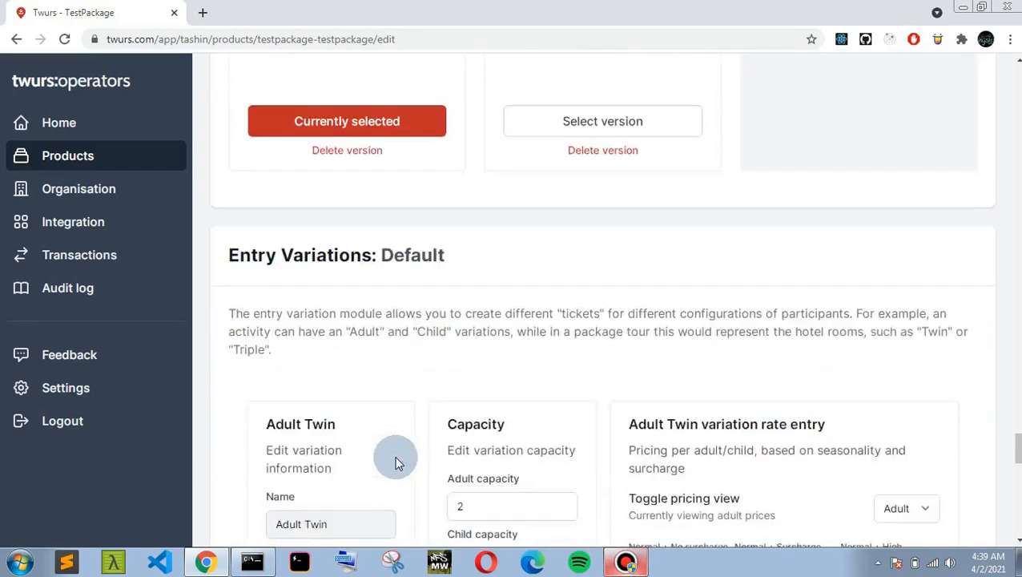
{"action": "scroll", "coordinate": [400, 210], "scroll_direction": "down", "scroll_amount": 3}
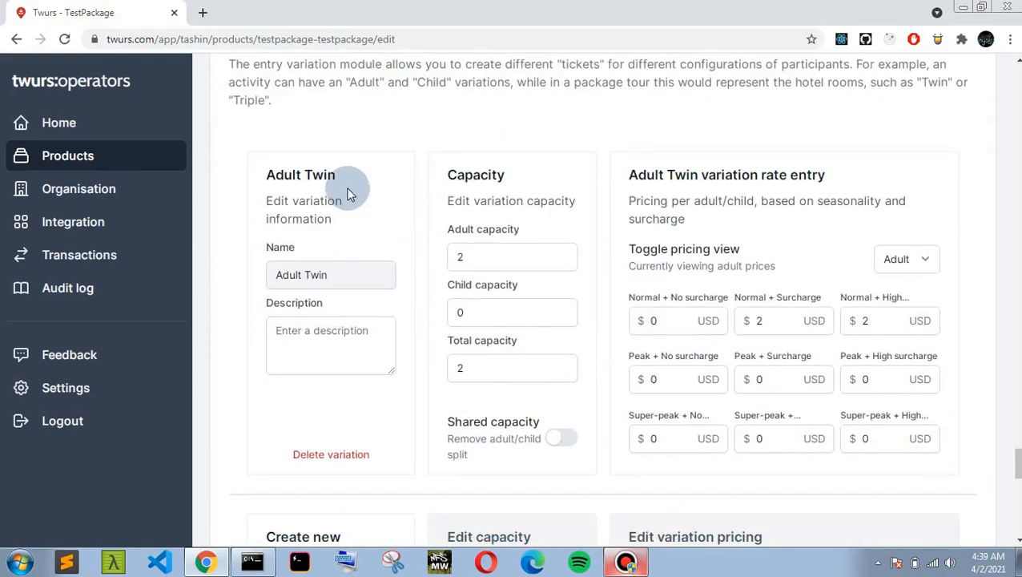
{"action": "scroll", "coordinate": [349, 193], "scroll_direction": "down", "scroll_amount": 6}
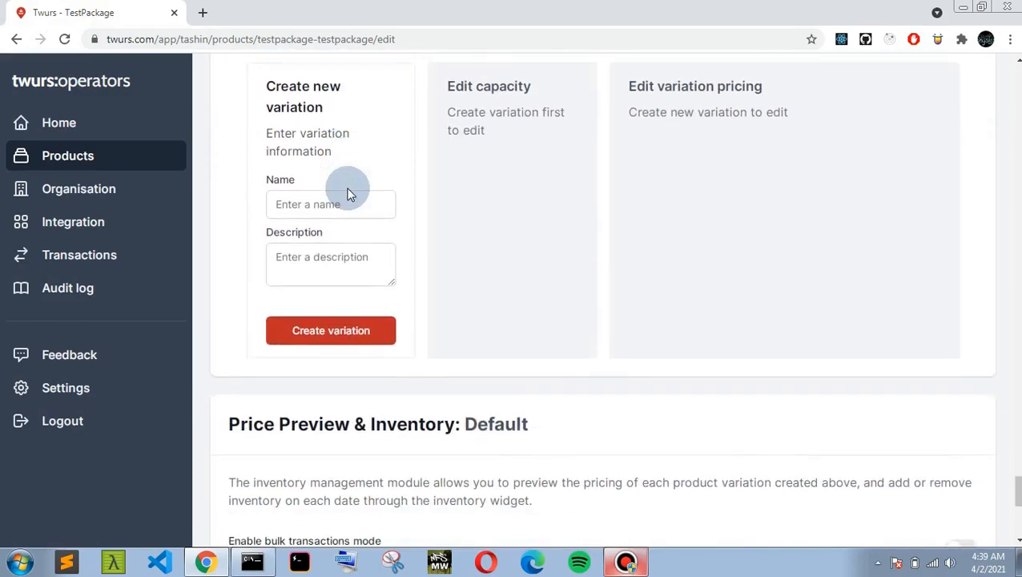
{"action": "scroll", "coordinate": [349, 192], "scroll_direction": "down", "scroll_amount": 4}
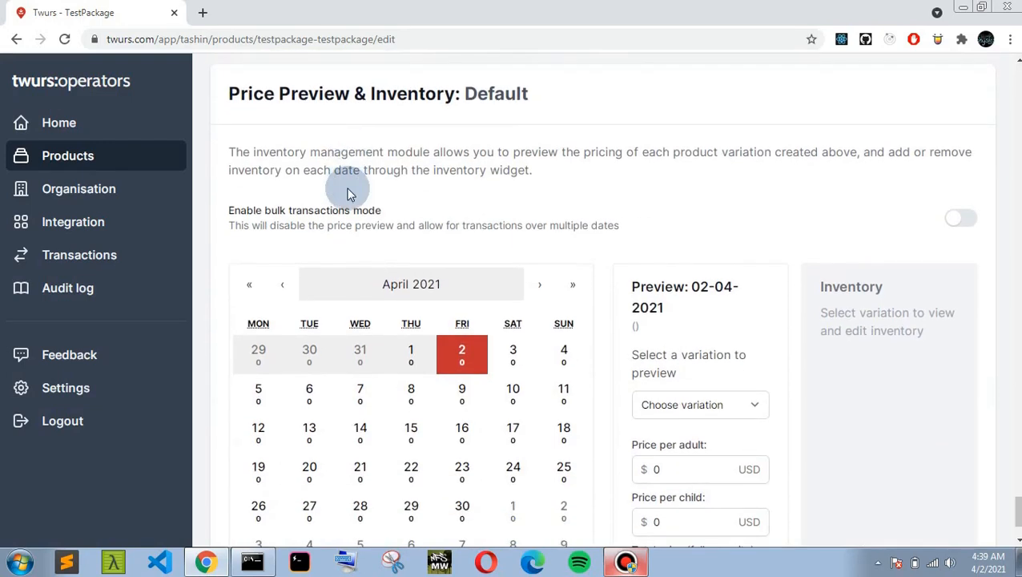
- Check the variation choices and how bulk transactions mode affects the Default version's Price Preview & Inventory module
{"action": "left_click", "coordinate": [661, 405]}
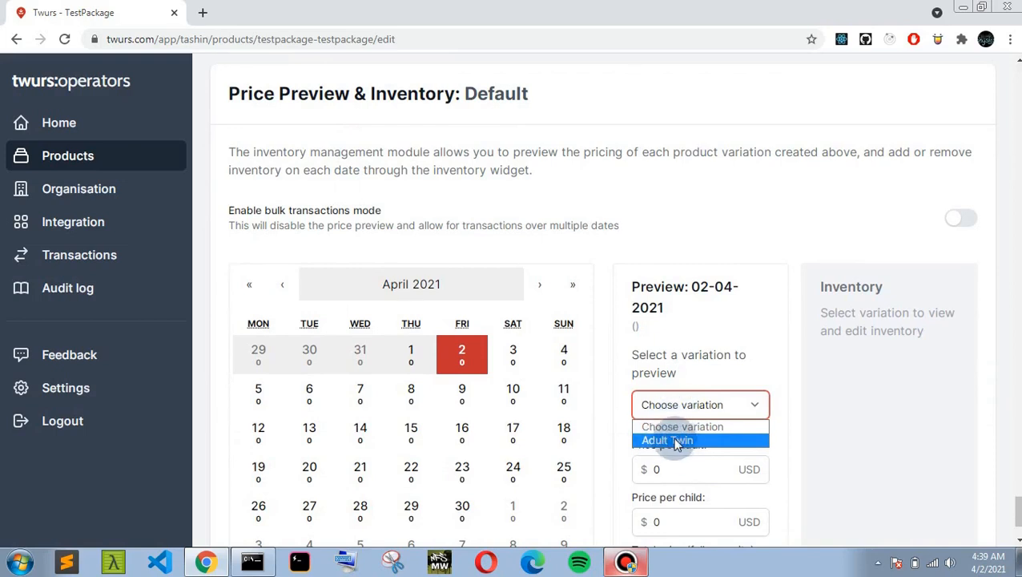
{"action": "left_click", "coordinate": [698, 243]}
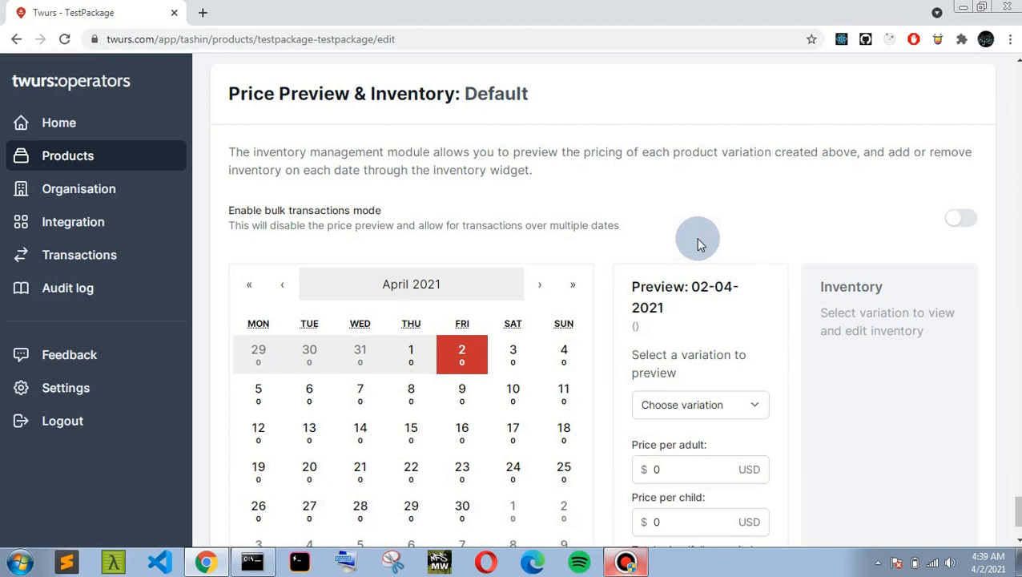
{"action": "scroll", "coordinate": [698, 242], "scroll_direction": "down", "scroll_amount": 1}
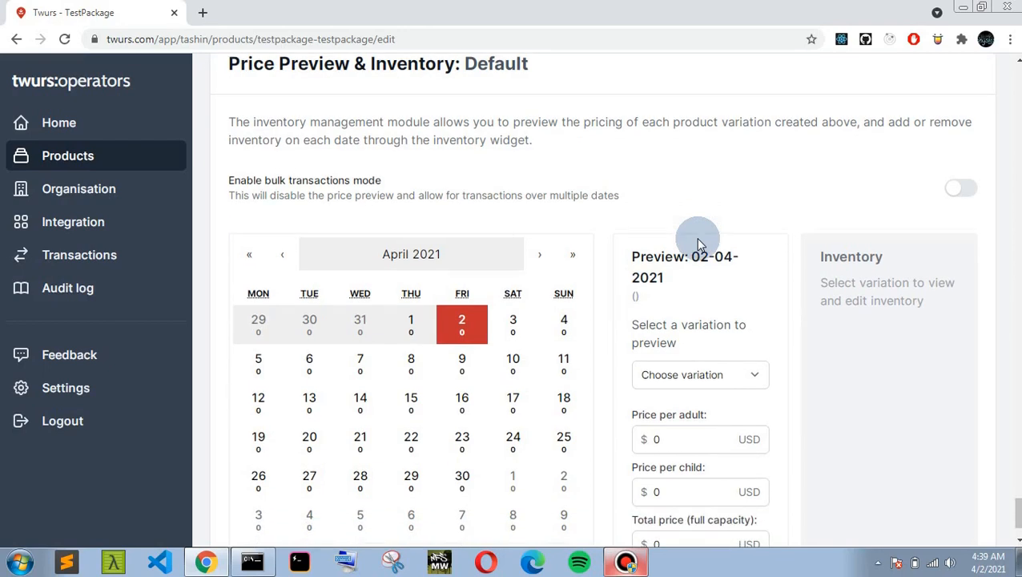
{"action": "scroll", "coordinate": [698, 243], "scroll_direction": "down", "scroll_amount": 1}
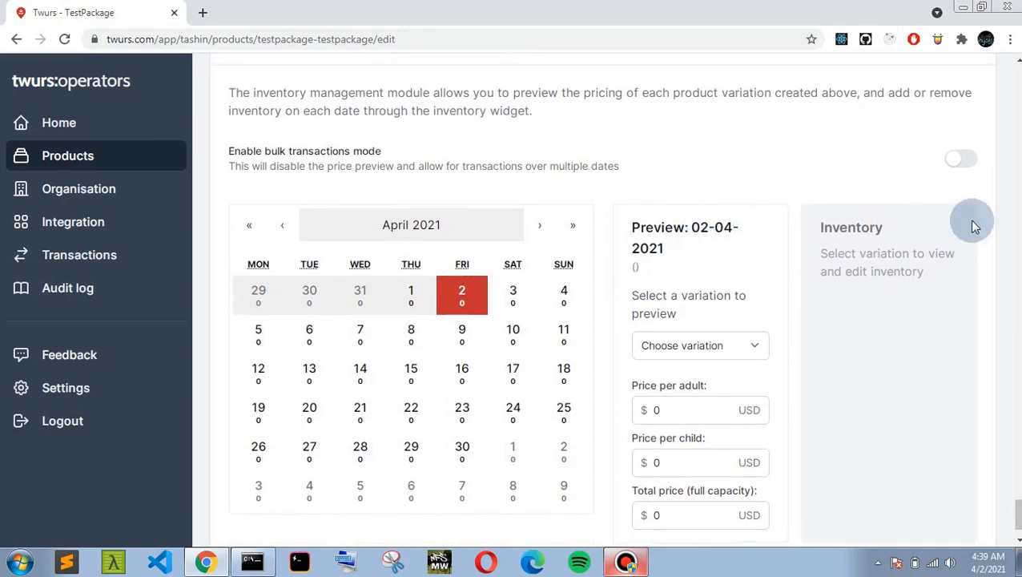
{"action": "scroll", "coordinate": [969, 219], "scroll_direction": "up", "scroll_amount": 2}
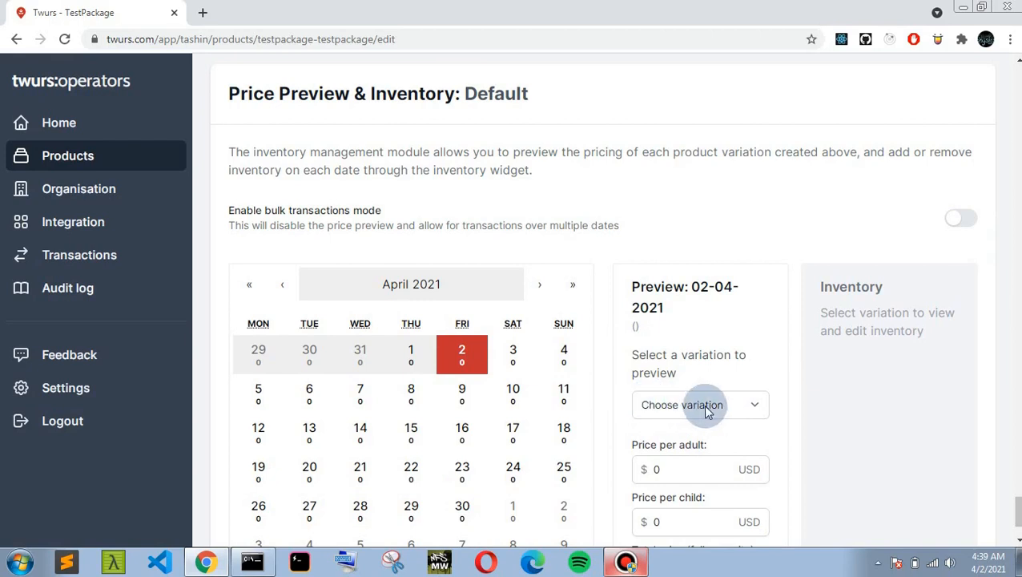
{"action": "left_click", "coordinate": [961, 220]}
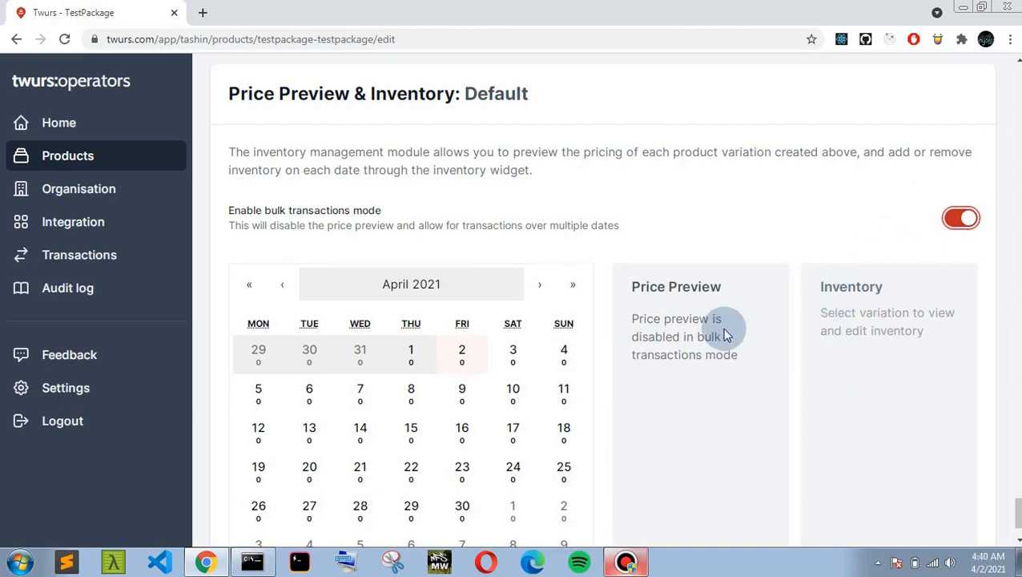
{"action": "left_click", "coordinate": [965, 221]}
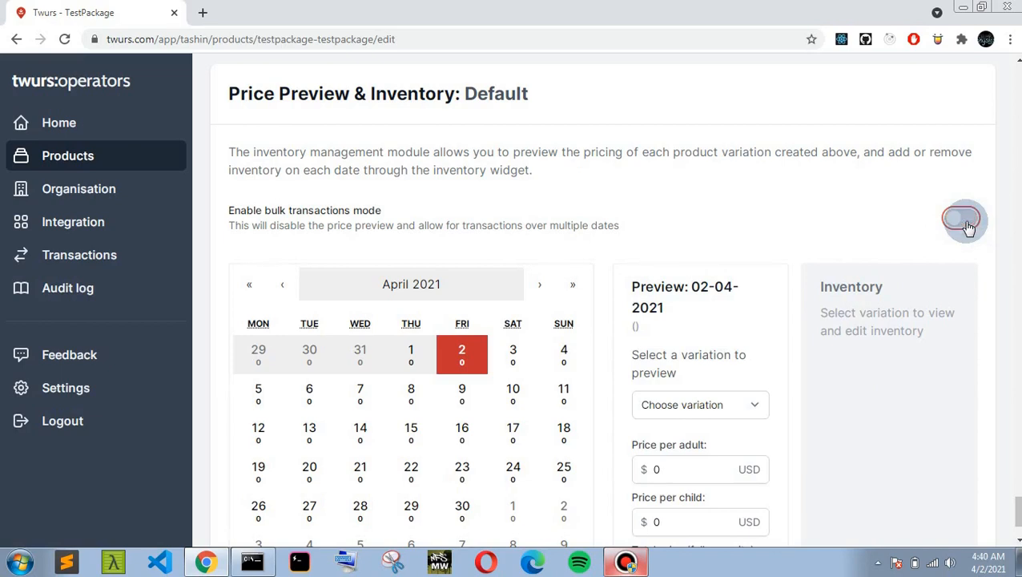
- Choose the Adult Twin variation for the price preview and review its inventory settings for 2 April 2021
{"action": "left_click", "coordinate": [696, 409]}
{"action": "left_click", "coordinate": [684, 439]}
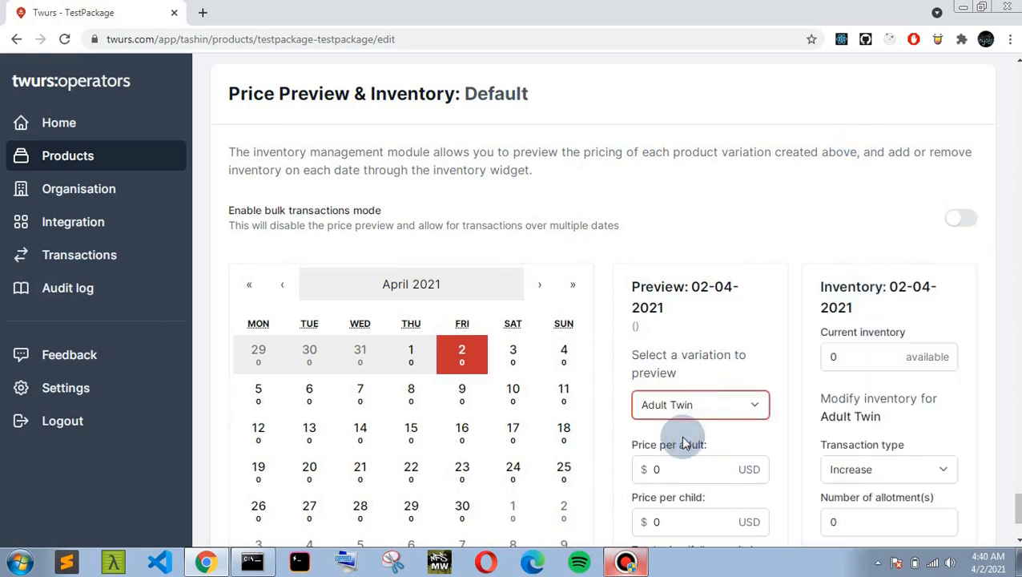
{"action": "scroll", "coordinate": [808, 246], "scroll_direction": "down", "scroll_amount": 1}
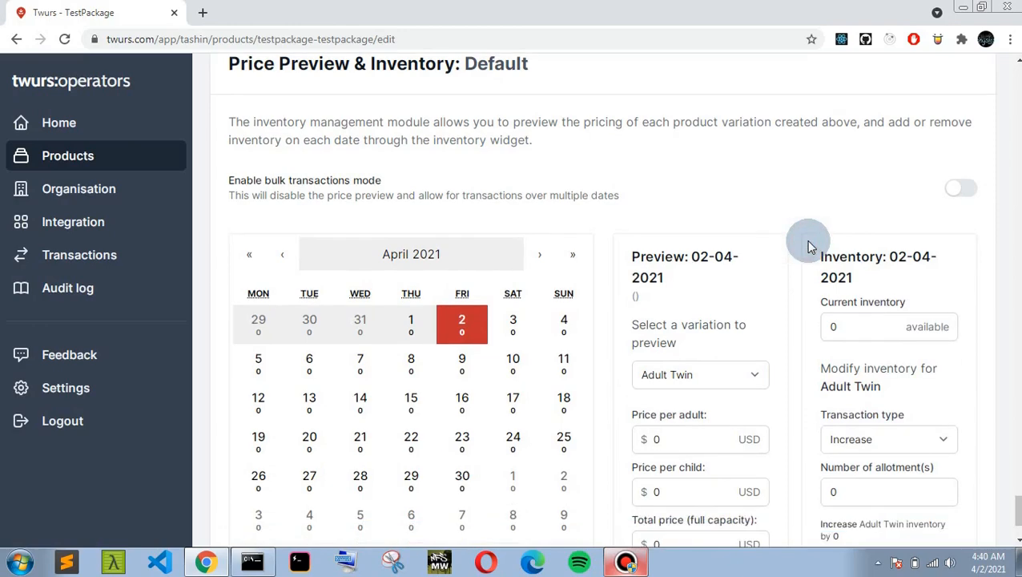
{"action": "scroll", "coordinate": [877, 342], "scroll_direction": "down", "scroll_amount": 2}
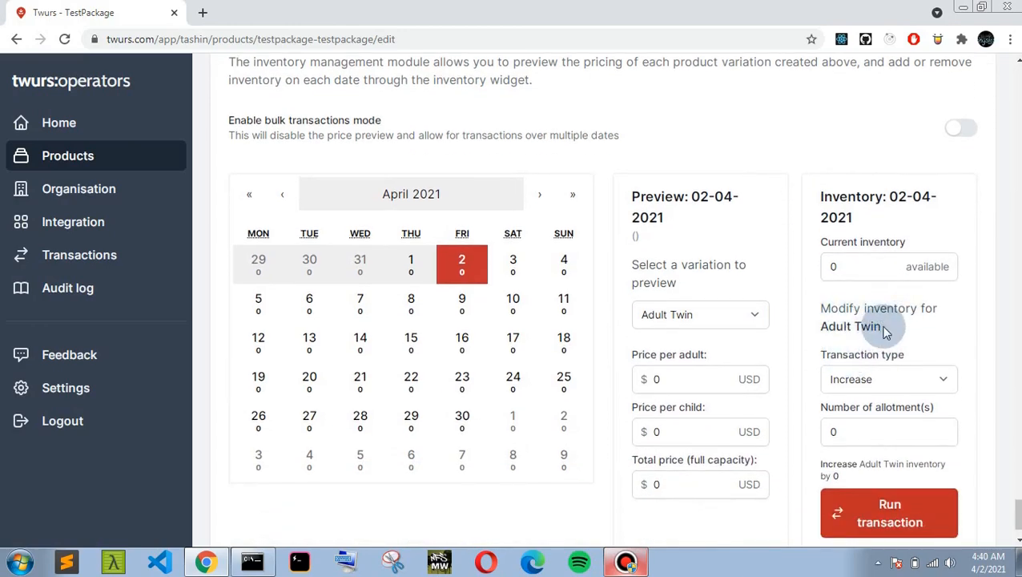
{"action": "left_click_drag", "start_coordinate": [886, 331], "coordinate": [825, 330]}
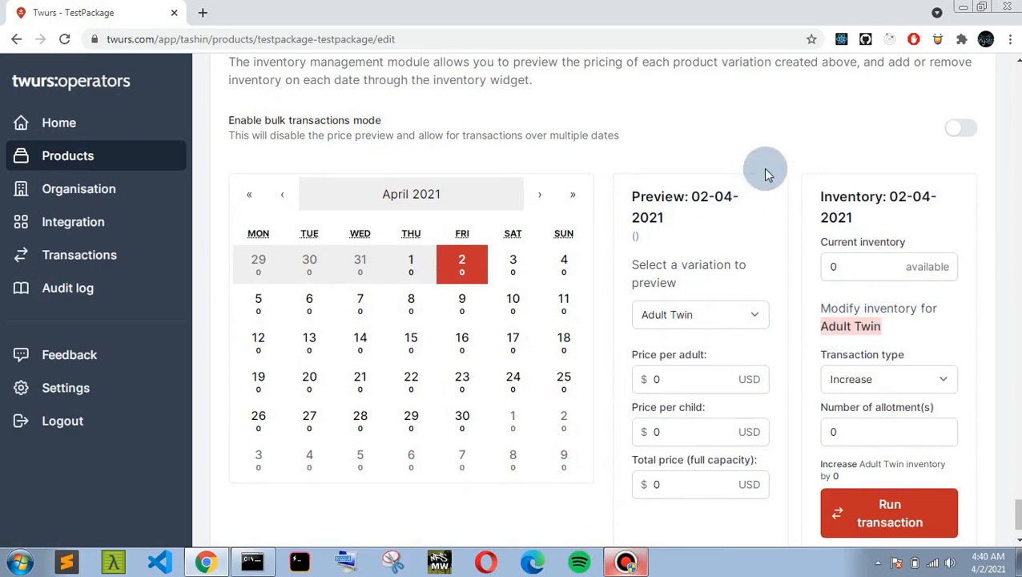
{"action": "left_click", "coordinate": [1007, 200]}
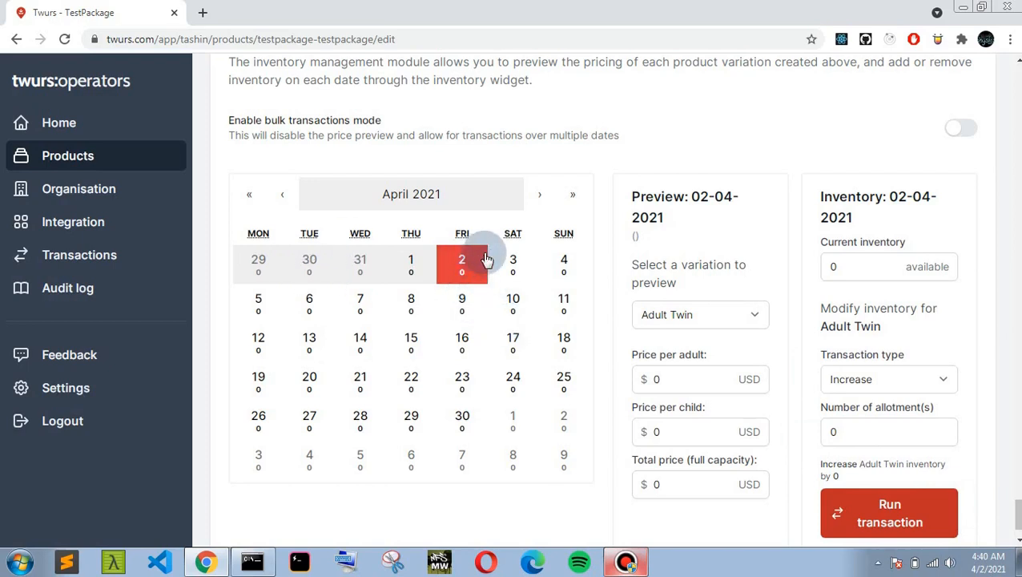
- Run a transaction that increases the Adult Twin inventory on 7 April 2021 by 2 allotments
{"action": "left_click", "coordinate": [361, 319]}
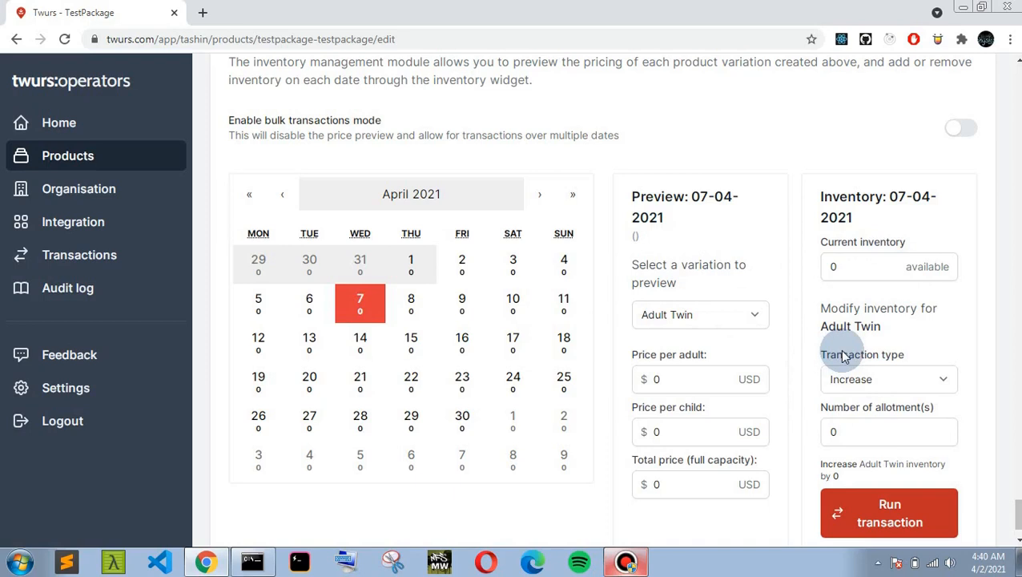
{"action": "scroll", "coordinate": [843, 356], "scroll_direction": "down", "scroll_amount": 1}
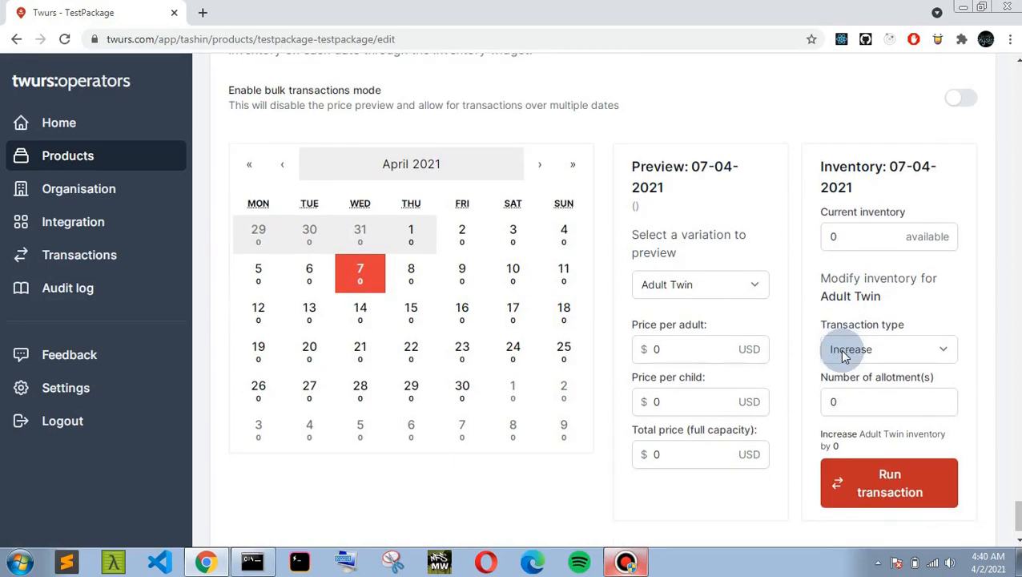
{"action": "left_click", "coordinate": [871, 350]}
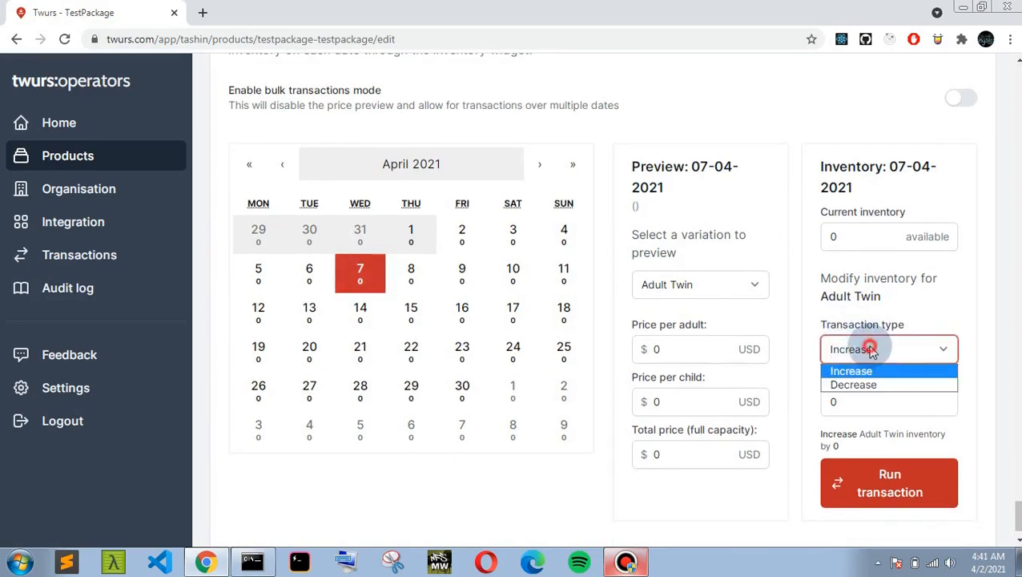
{"action": "left_click", "coordinate": [871, 350]}
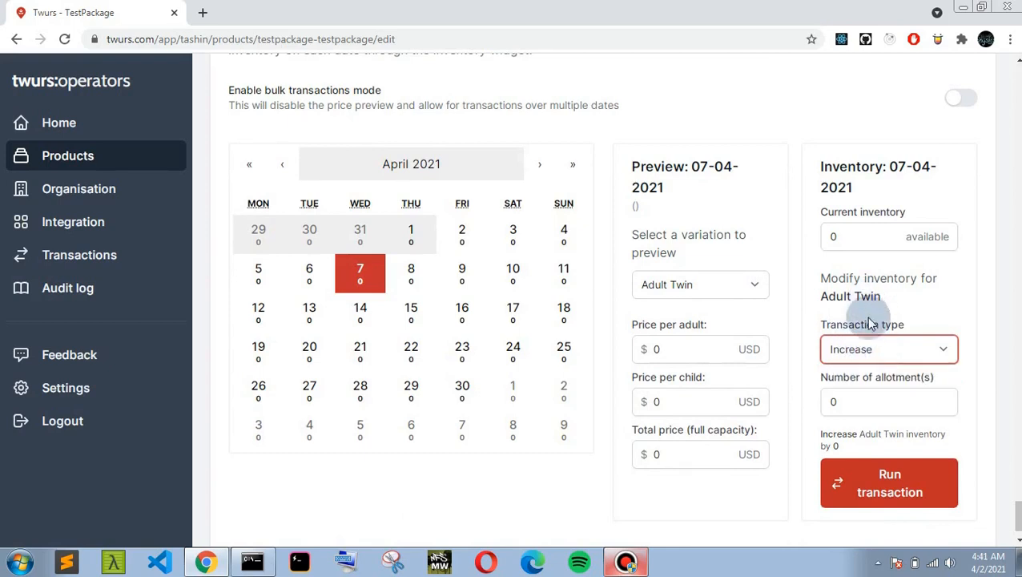
{"action": "left_click", "coordinate": [852, 402]}
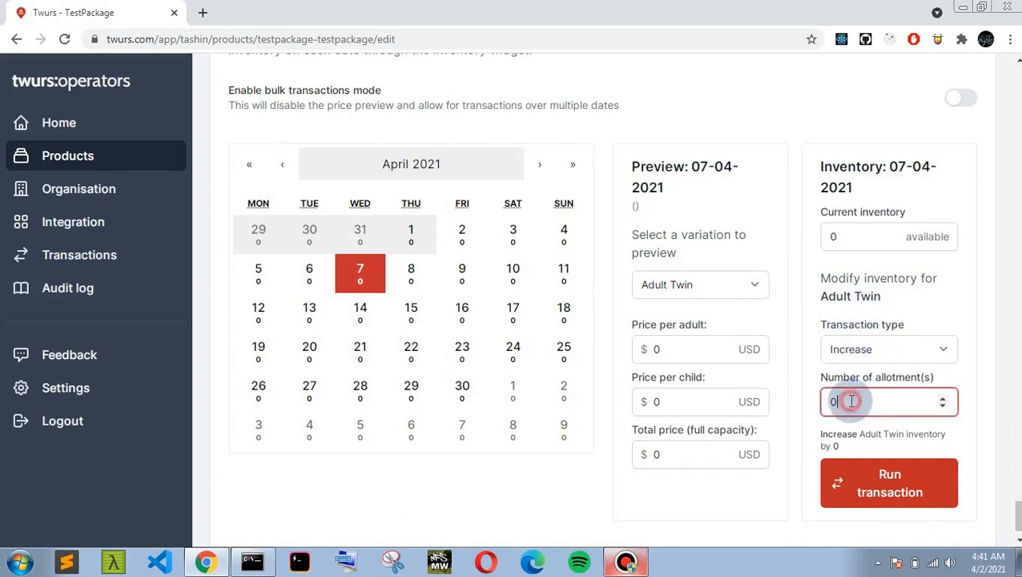
{"action": "left_click", "coordinate": [944, 402]}
{"action": "left_click", "coordinate": [902, 489]}
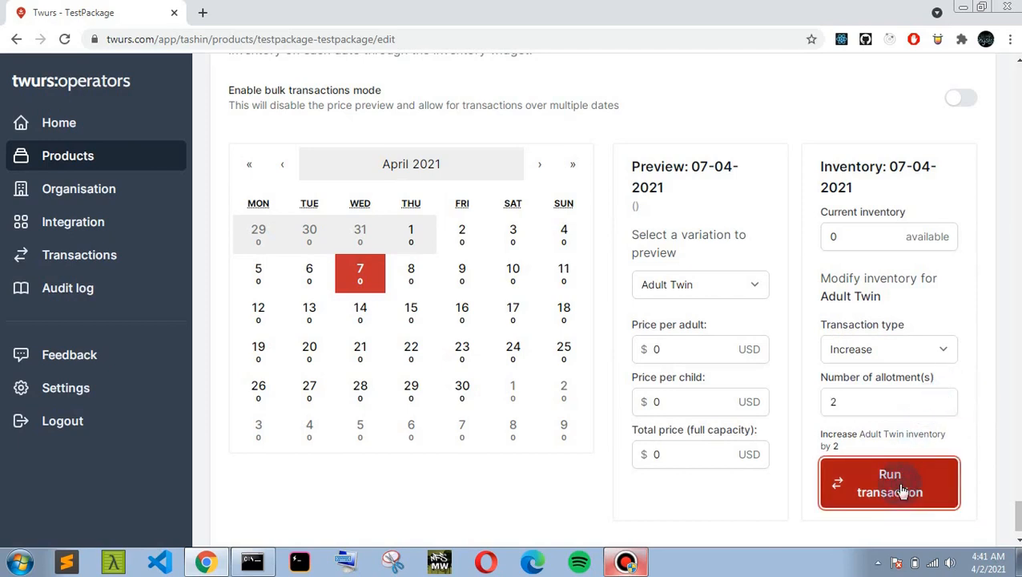
{"action": "left_click", "coordinate": [769, 111]}
{"action": "left_click", "coordinate": [363, 290]}
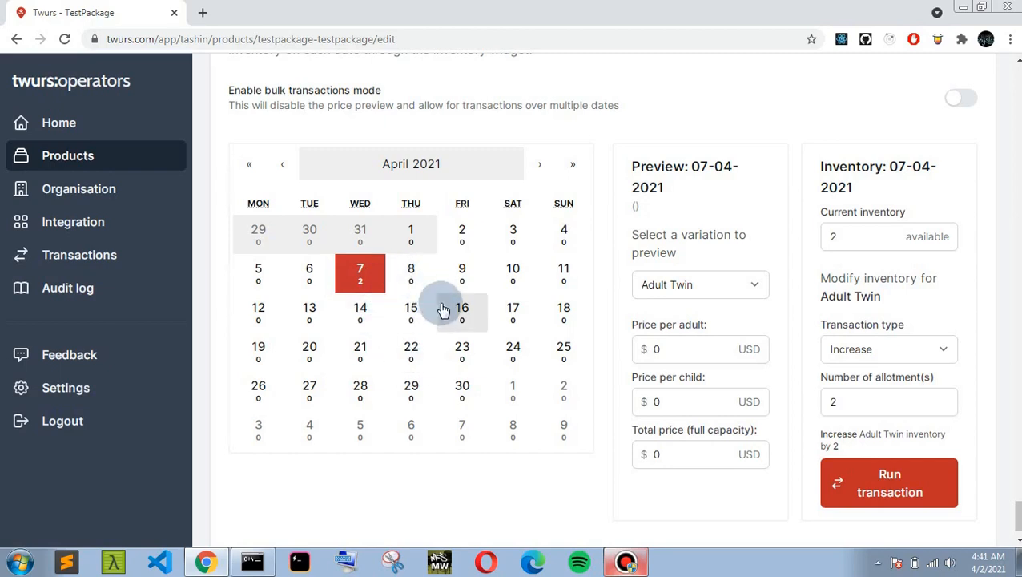
- Increase the Adult Twin inventory on 10 April 2021 by 2 allotments and decrease it by 1 in a second transaction
{"action": "left_click", "coordinate": [508, 278]}
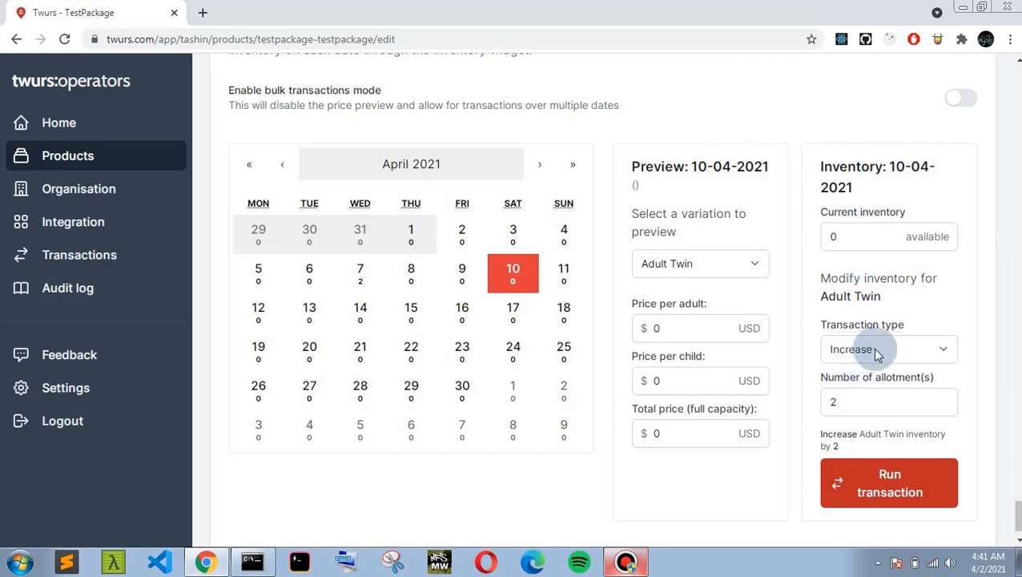
{"action": "left_click", "coordinate": [874, 499]}
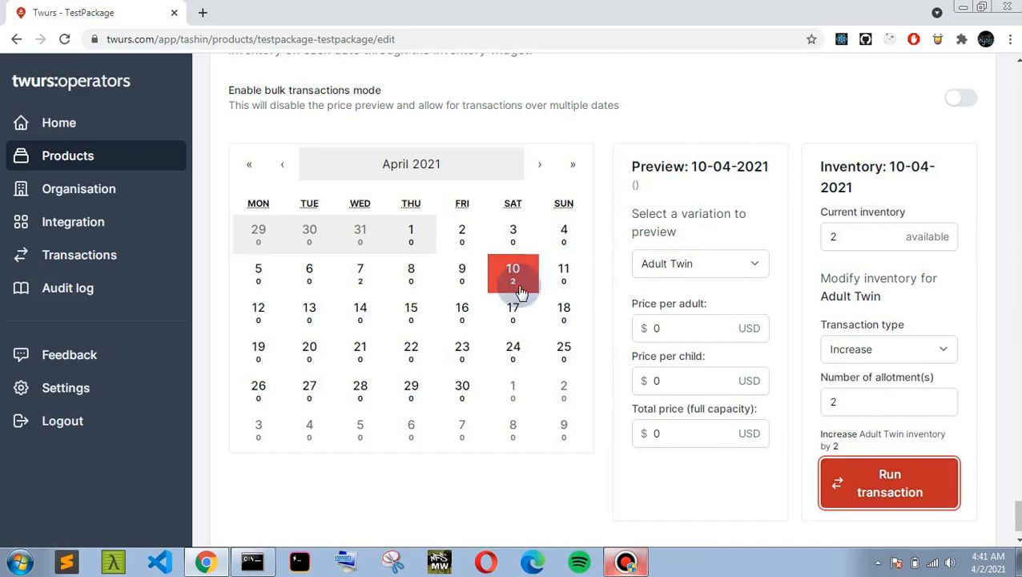
{"action": "left_click", "coordinate": [841, 404]}
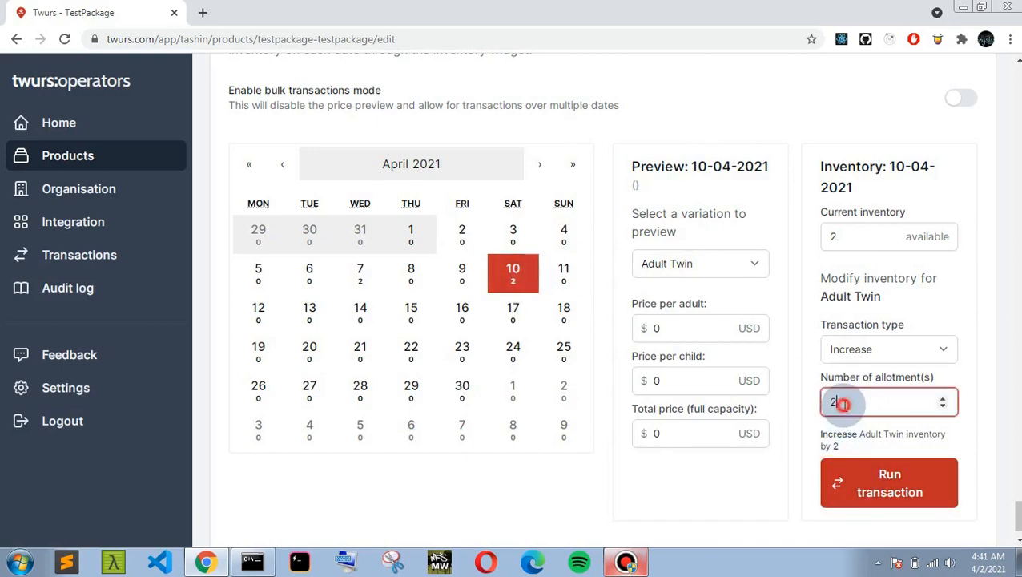
{"action": "left_click", "coordinate": [925, 355]}
{"action": "left_click", "coordinate": [849, 385]}
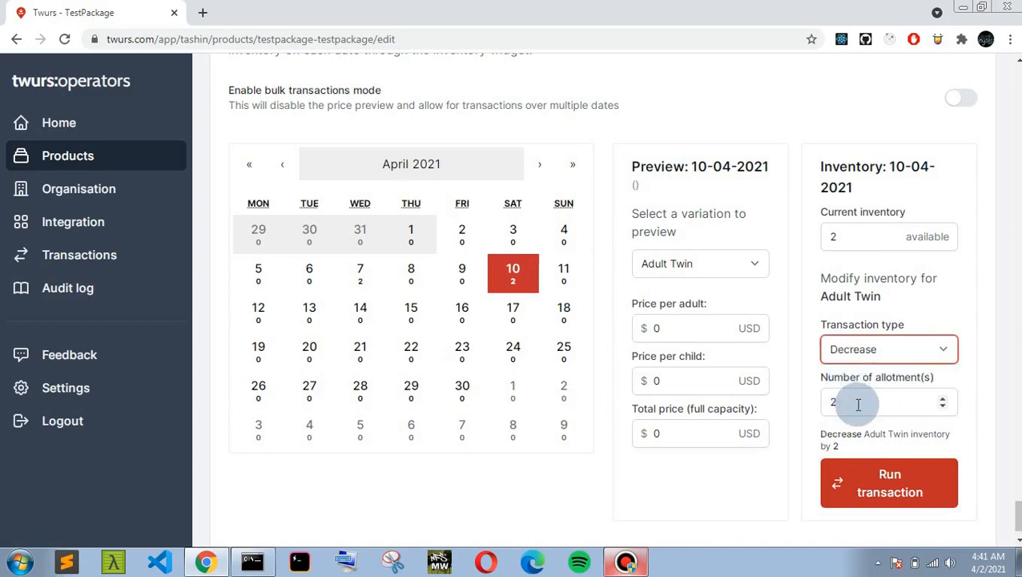
{"action": "left_click", "coordinate": [858, 404]}
{"action": "left_click", "coordinate": [943, 408]}
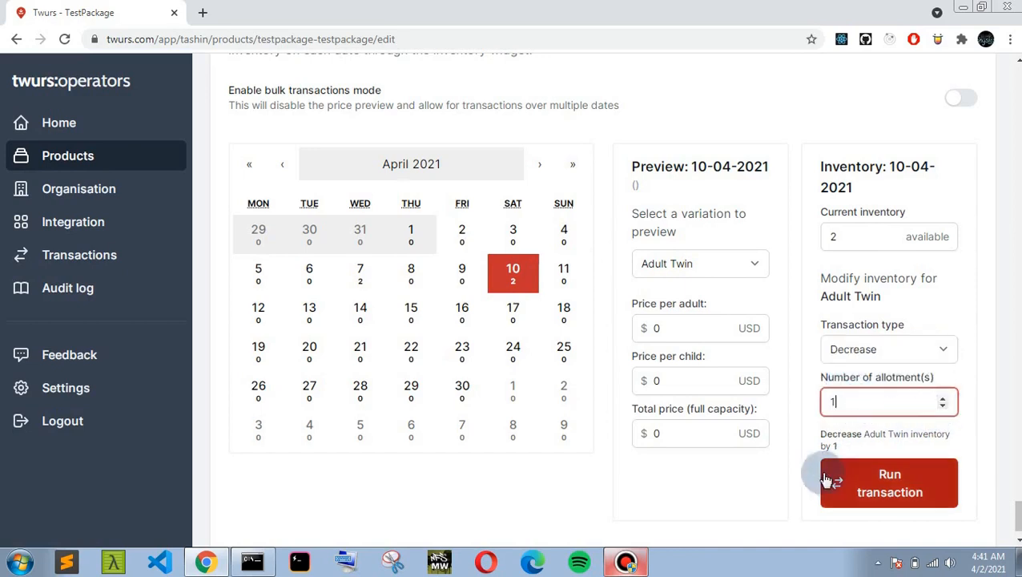
{"action": "left_click", "coordinate": [862, 500]}
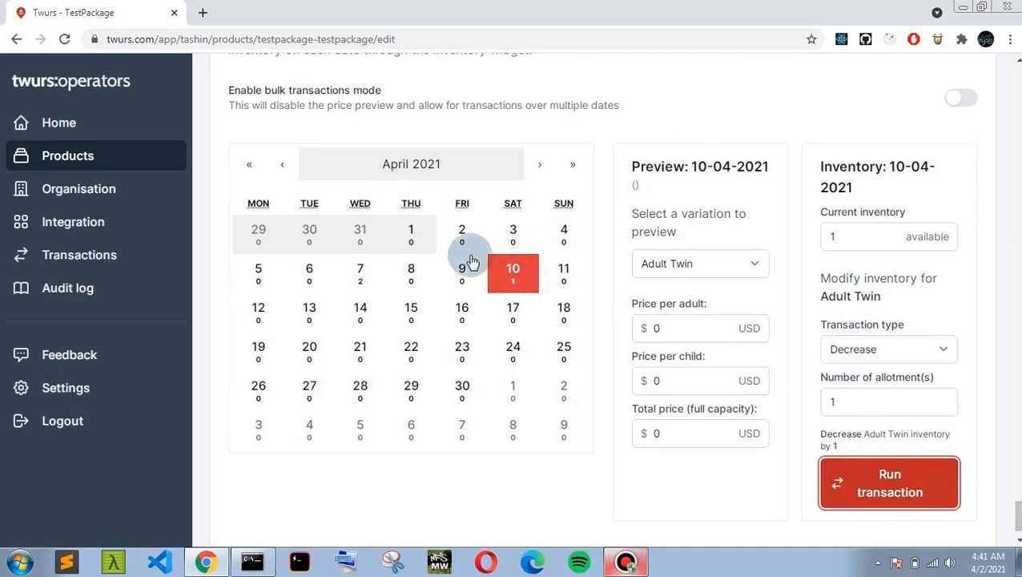
- Select 12 April 2021 in the inventory calendar and enable bulk transactions mode
{"action": "left_click", "coordinate": [363, 279]}
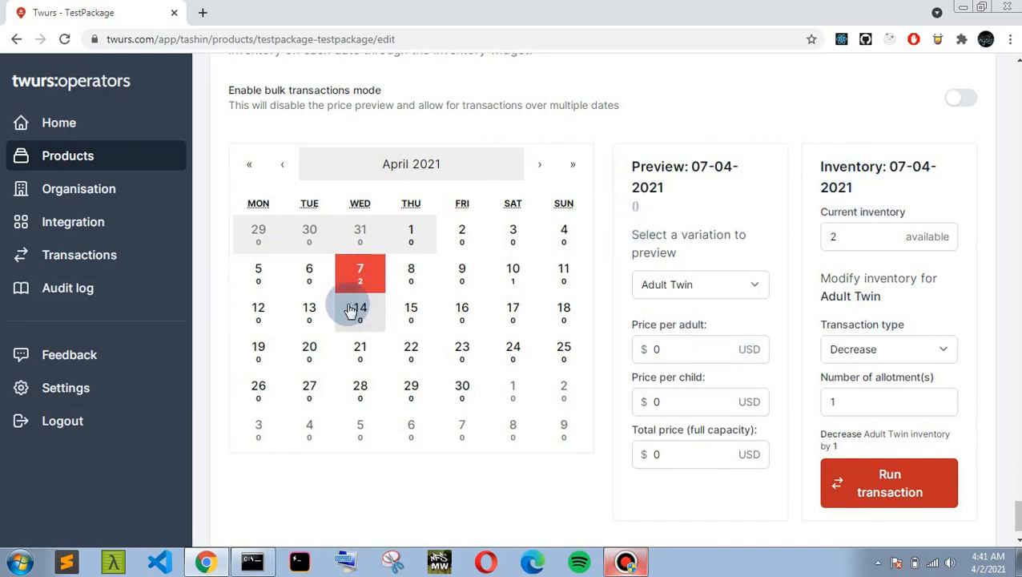
{"action": "left_click", "coordinate": [262, 312]}
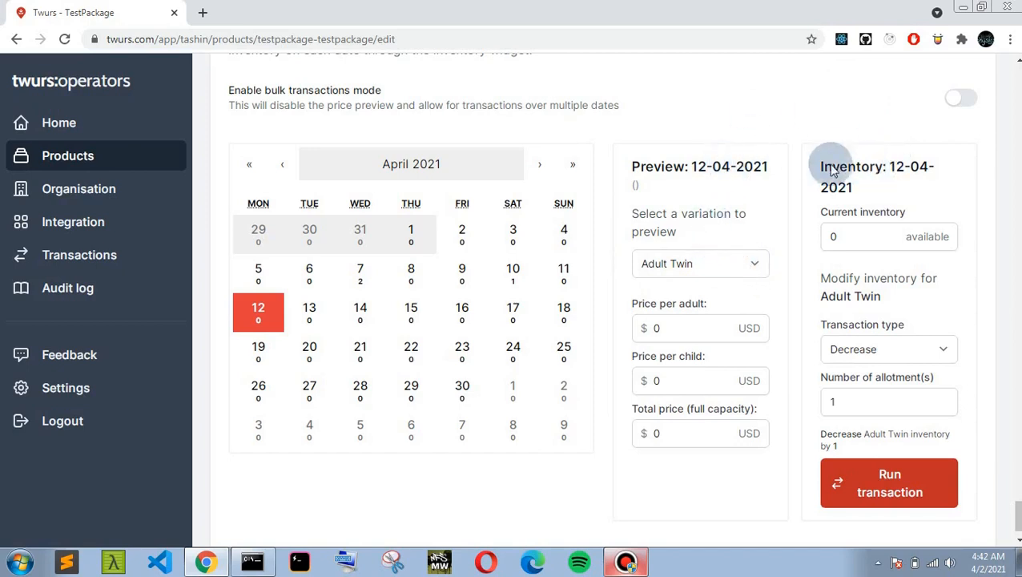
{"action": "left_click", "coordinate": [964, 98]}
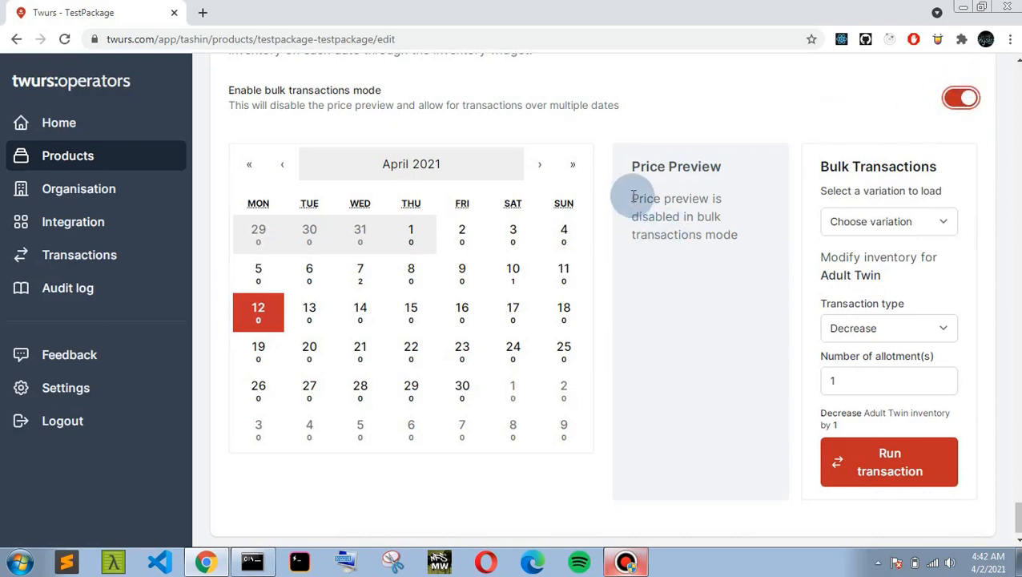
{"action": "left_click_drag", "start_coordinate": [632, 196], "coordinate": [752, 238]}
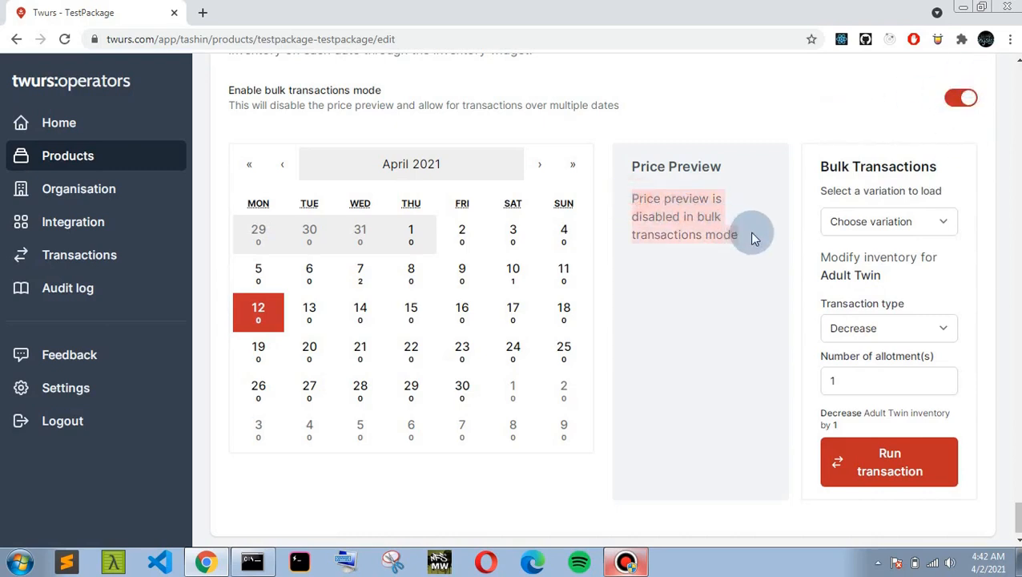
{"action": "left_click", "coordinate": [769, 239]}
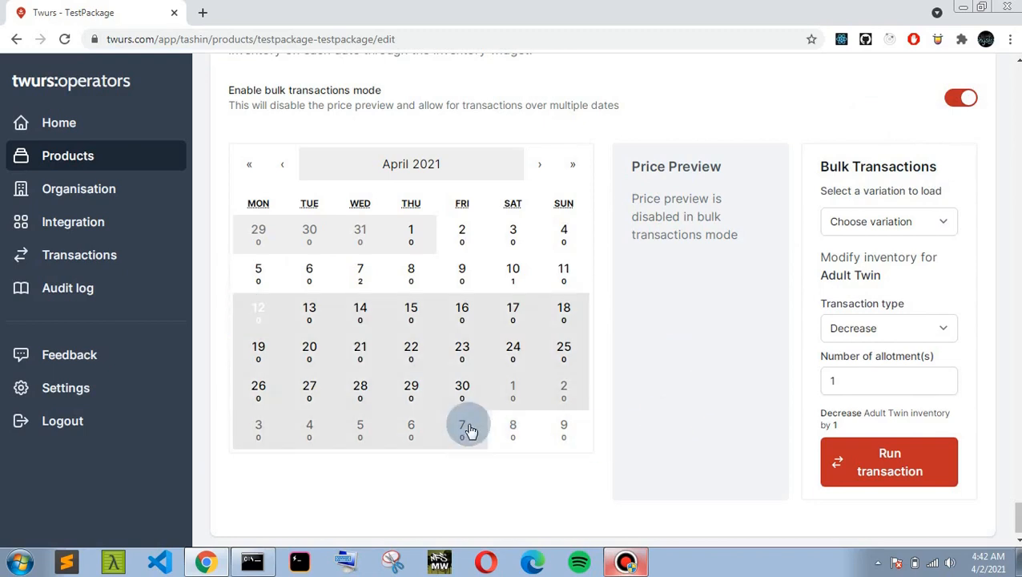
- Select the calendar range 12 to 15 April 2021 and replace it with the range 13 to 17 April 2021
{"action": "left_click", "coordinate": [260, 308]}
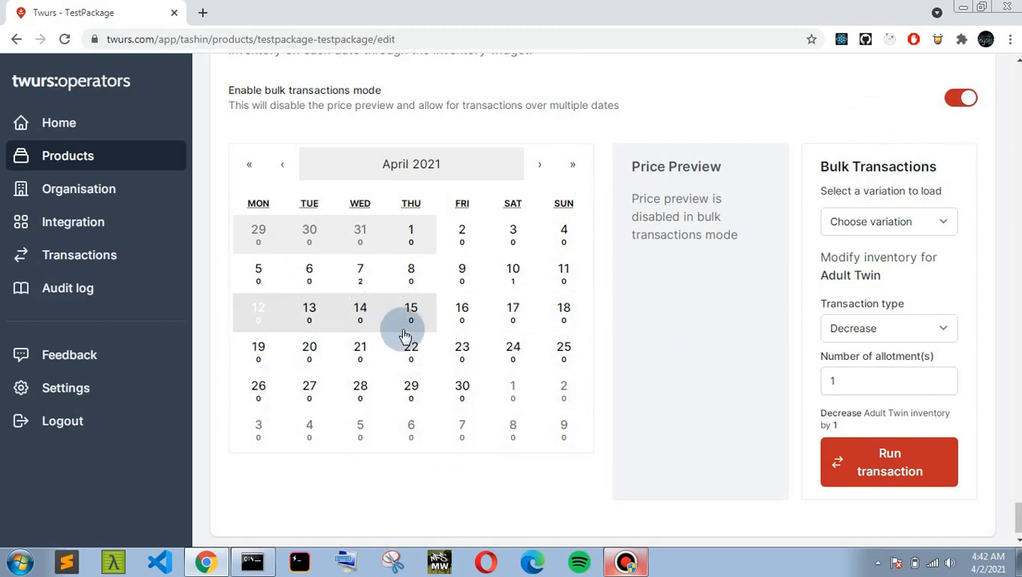
{"action": "left_click", "coordinate": [259, 322]}
{"action": "left_click", "coordinate": [261, 318]}
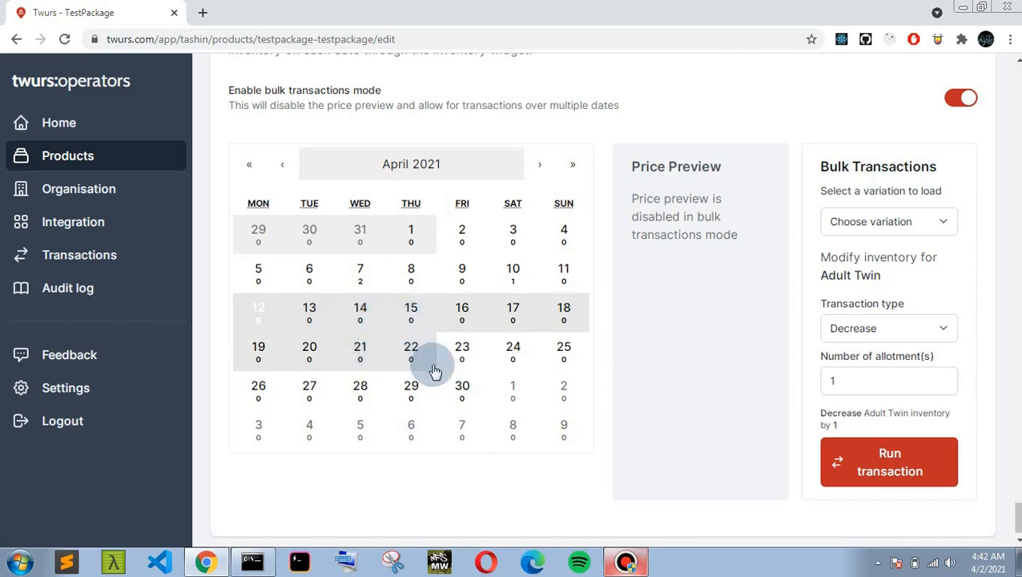
{"action": "left_click", "coordinate": [413, 319]}
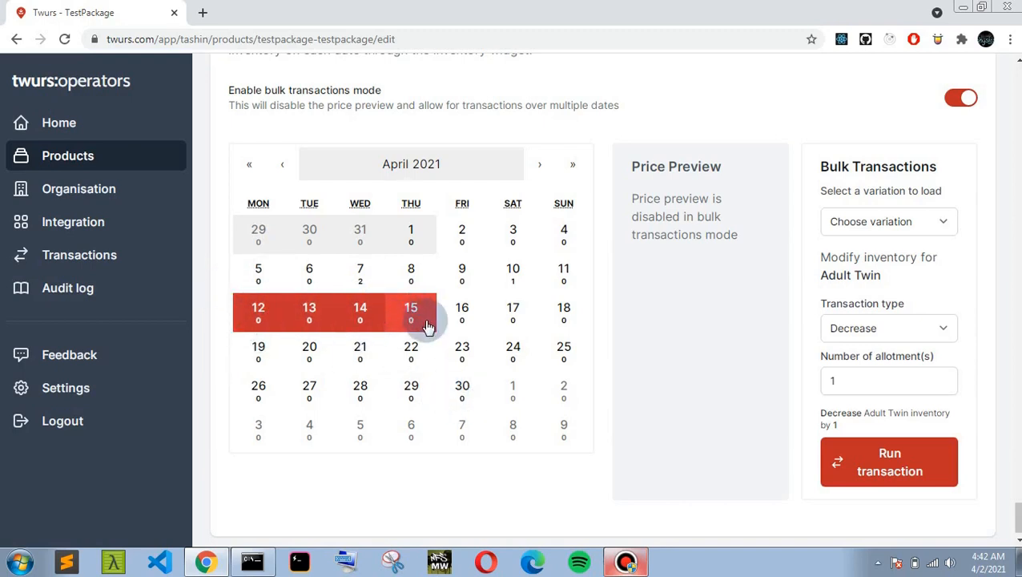
{"action": "left_click", "coordinate": [304, 319]}
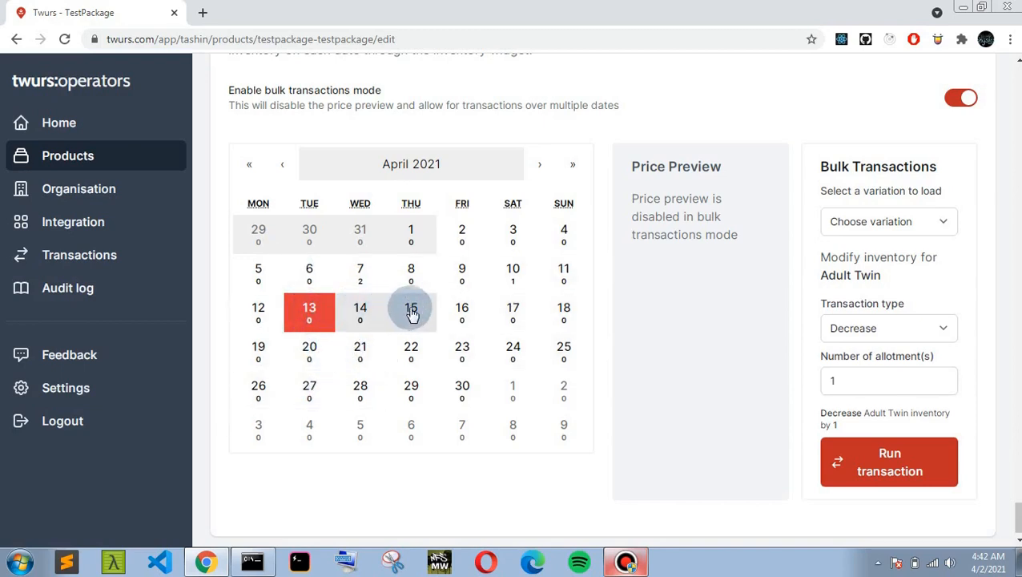
{"action": "left_click", "coordinate": [513, 321]}
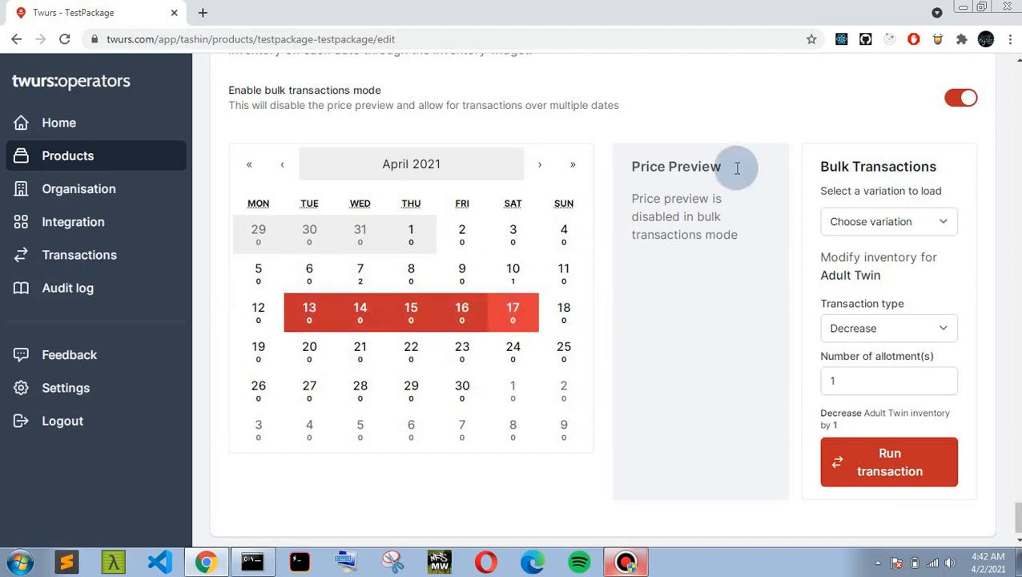
- Run a bulk transaction that increases the Adult Twin inventory by 3 allotments on each date from 13 to 17 April 2021
{"action": "left_click", "coordinate": [853, 224]}
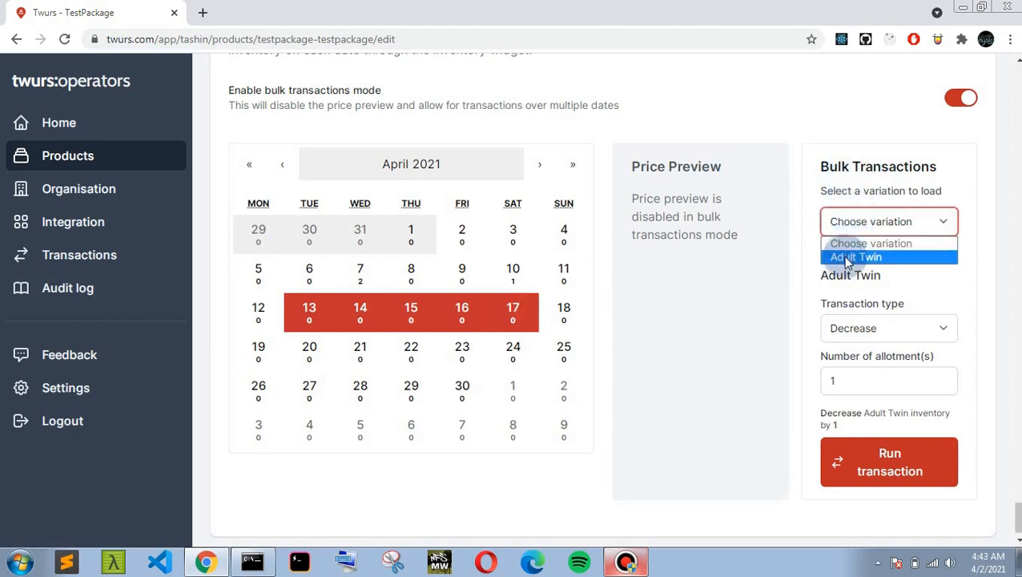
{"action": "left_click", "coordinate": [846, 257]}
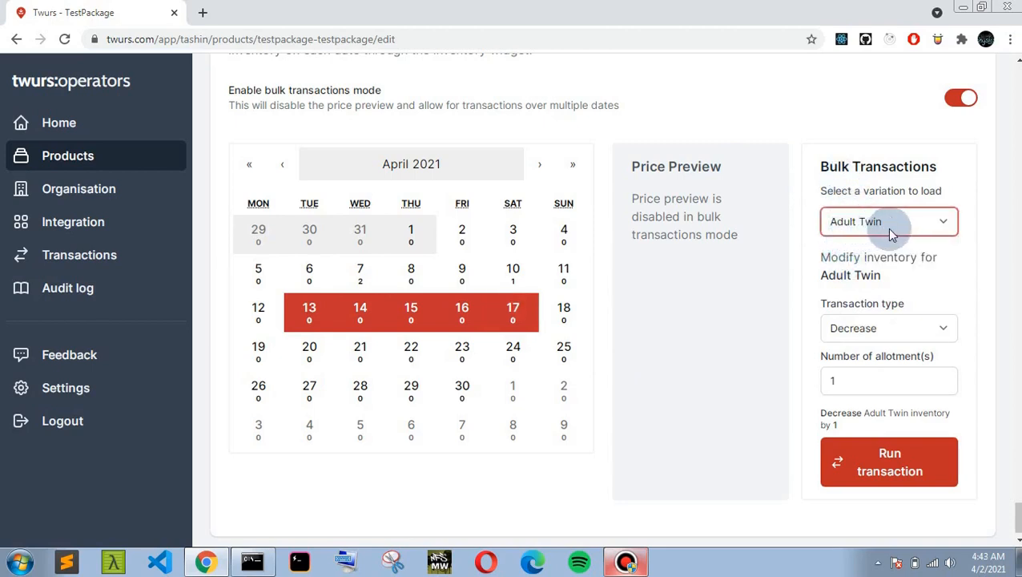
{"action": "left_click", "coordinate": [810, 198]}
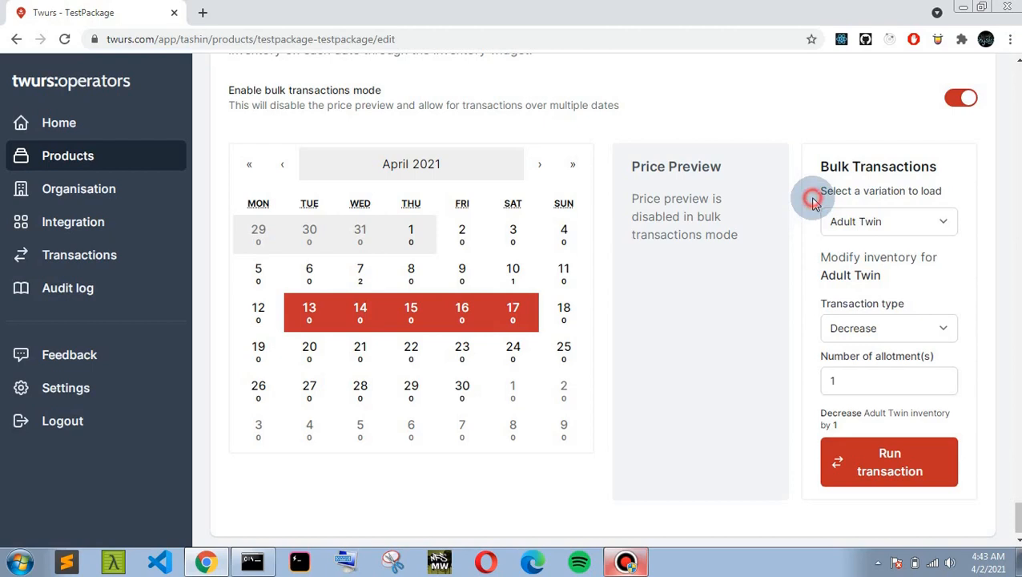
{"action": "left_click", "coordinate": [879, 340]}
{"action": "left_click", "coordinate": [877, 349]}
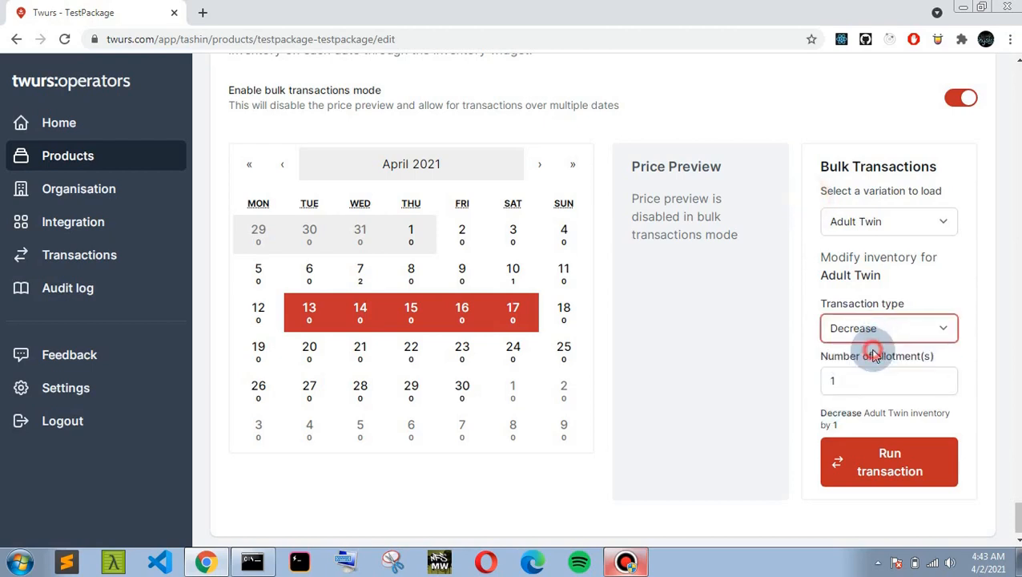
{"action": "left_click", "coordinate": [844, 378]}
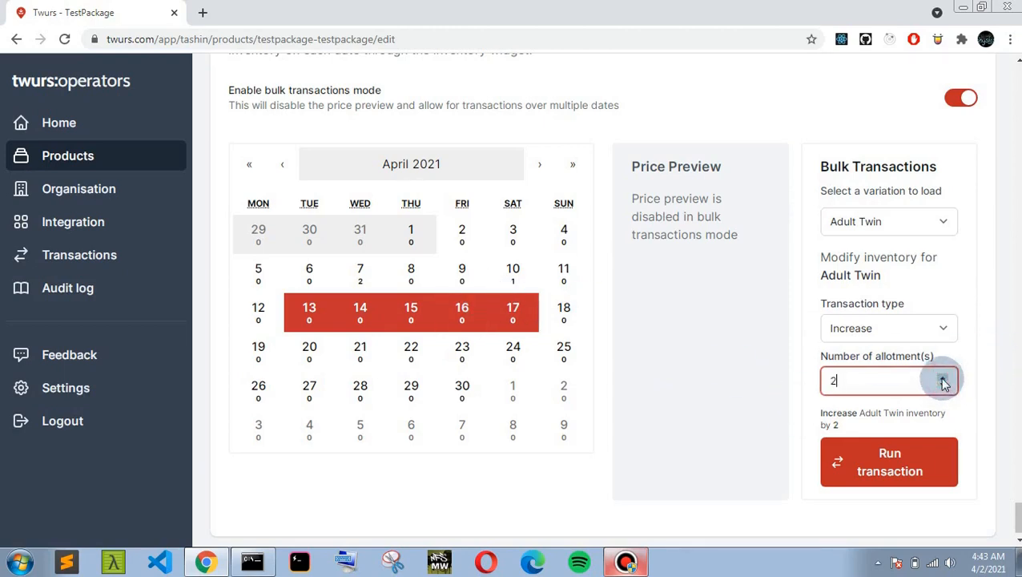
{"action": "left_click", "coordinate": [779, 83]}
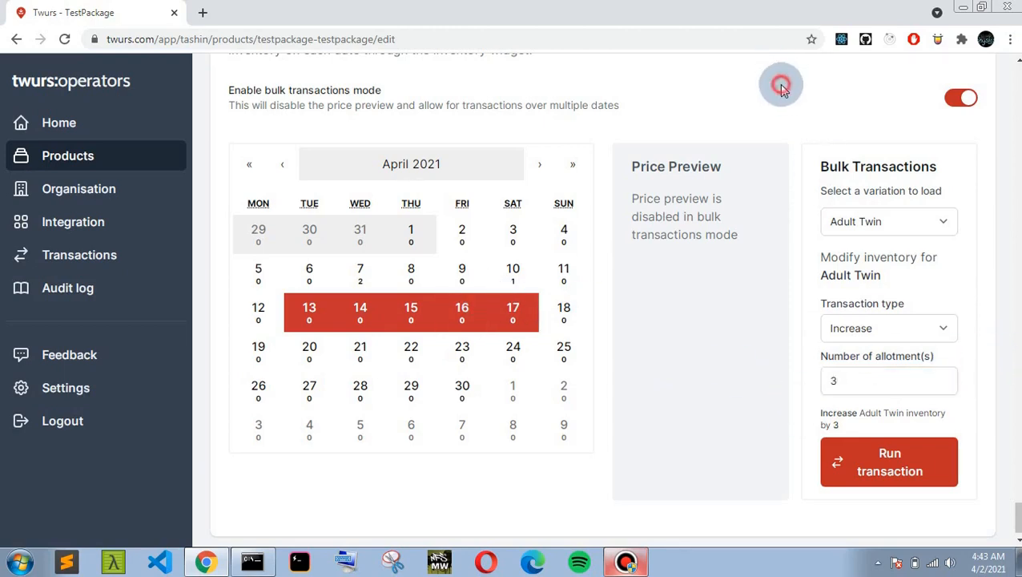
{"action": "left_click", "coordinate": [897, 475]}
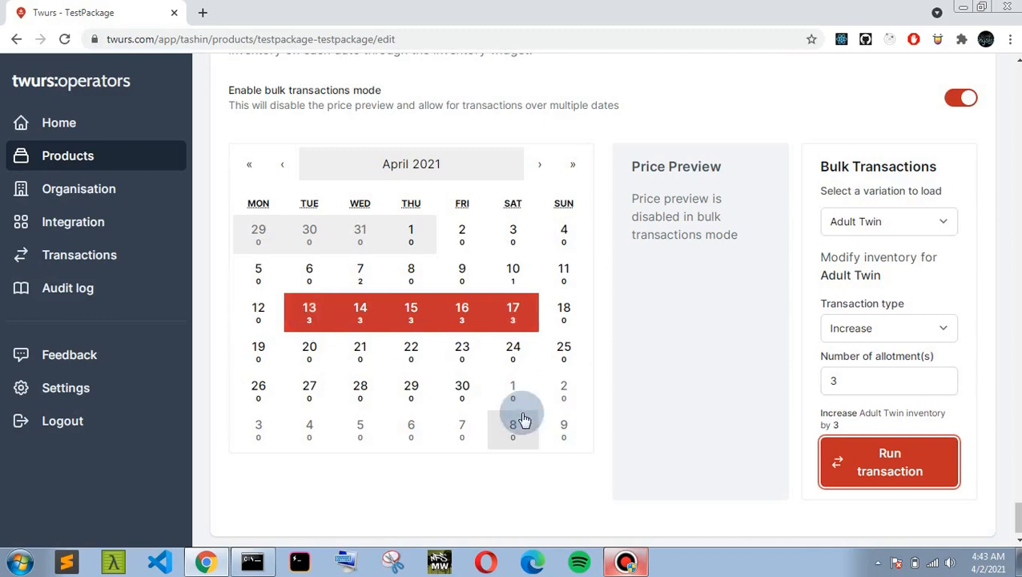
- Select 22 April 2021 in the inventory calendar and disable bulk transactions mode
{"action": "left_click", "coordinate": [412, 352]}
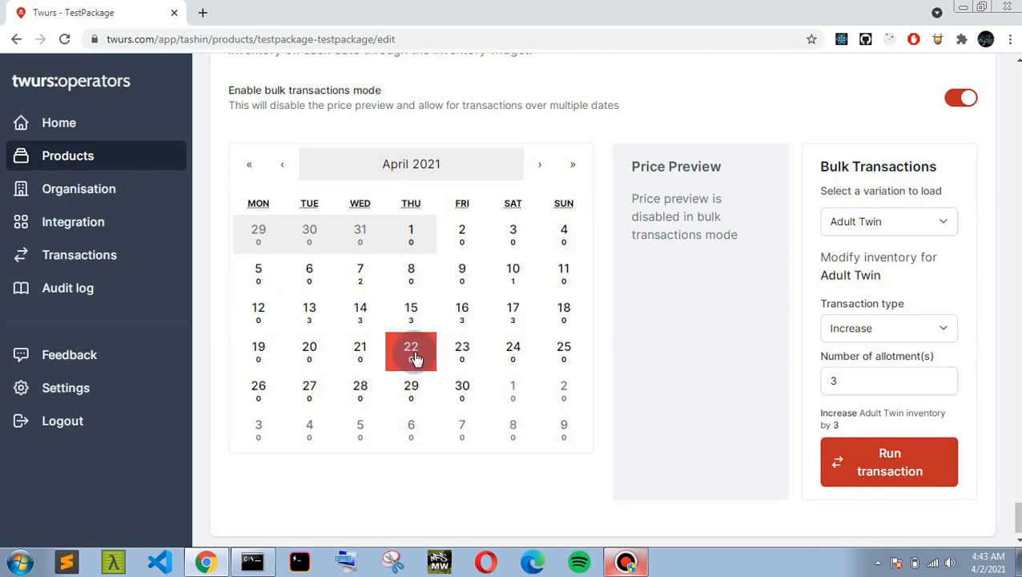
{"action": "left_click", "coordinate": [965, 98]}
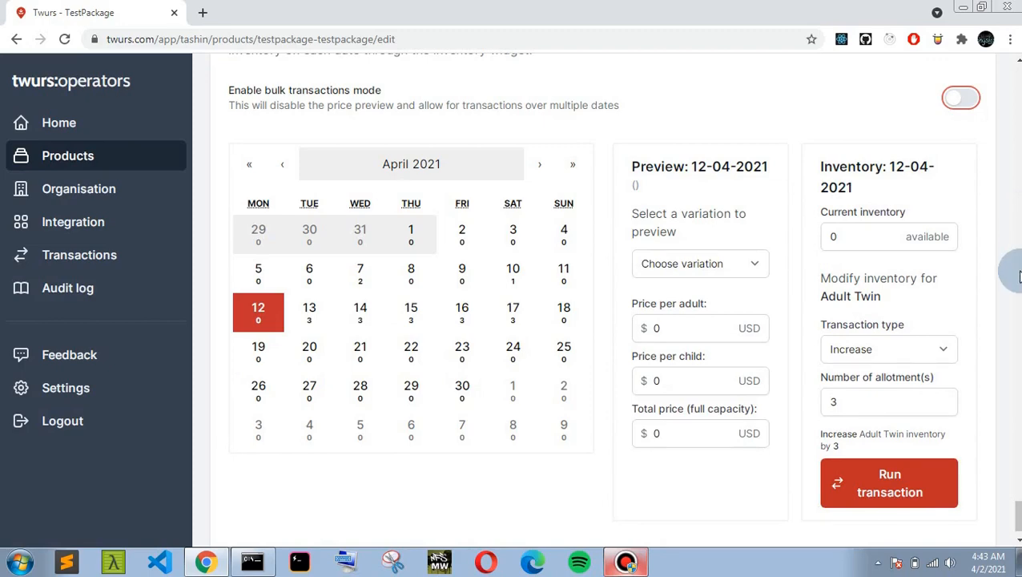
- Review the product's Entry Variations, Product Versions and Seasonality & Surcharges modules, and return to the price preview and inventory calendar
{"action": "scroll", "coordinate": [1020, 277], "scroll_direction": "up", "scroll_amount": 1}
{"action": "scroll", "coordinate": [1019, 276], "scroll_direction": "up", "scroll_amount": 2}
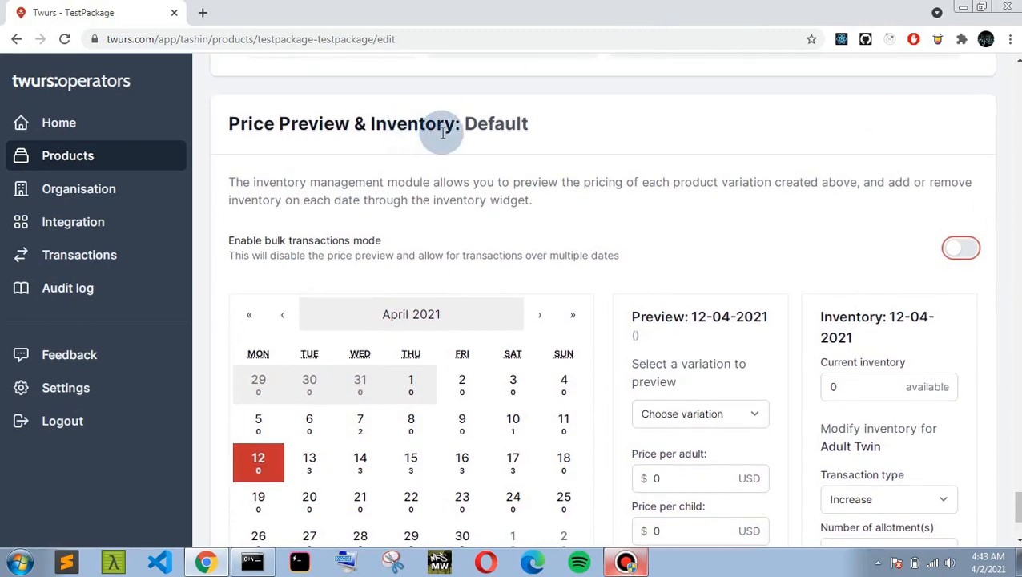
{"action": "scroll", "coordinate": [442, 132], "scroll_direction": "up", "scroll_amount": 6}
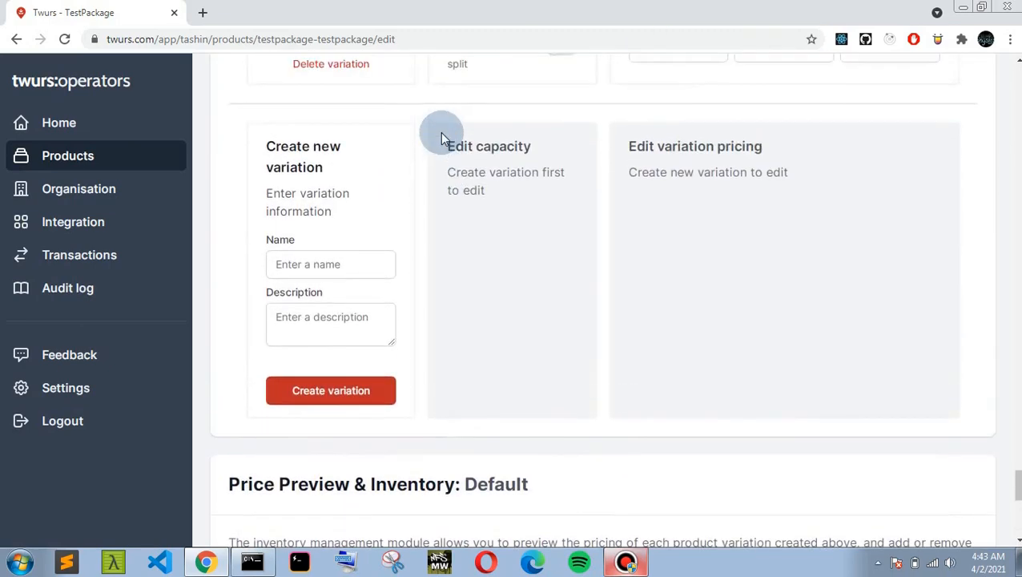
{"action": "scroll", "coordinate": [442, 134], "scroll_direction": "up", "scroll_amount": 9}
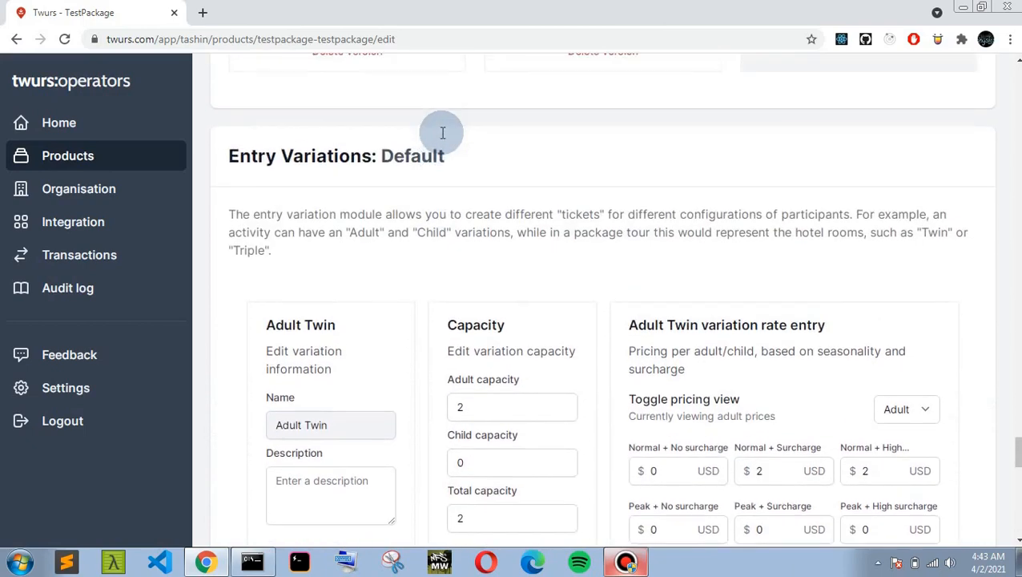
{"action": "scroll", "coordinate": [443, 133], "scroll_direction": "up", "scroll_amount": 7}
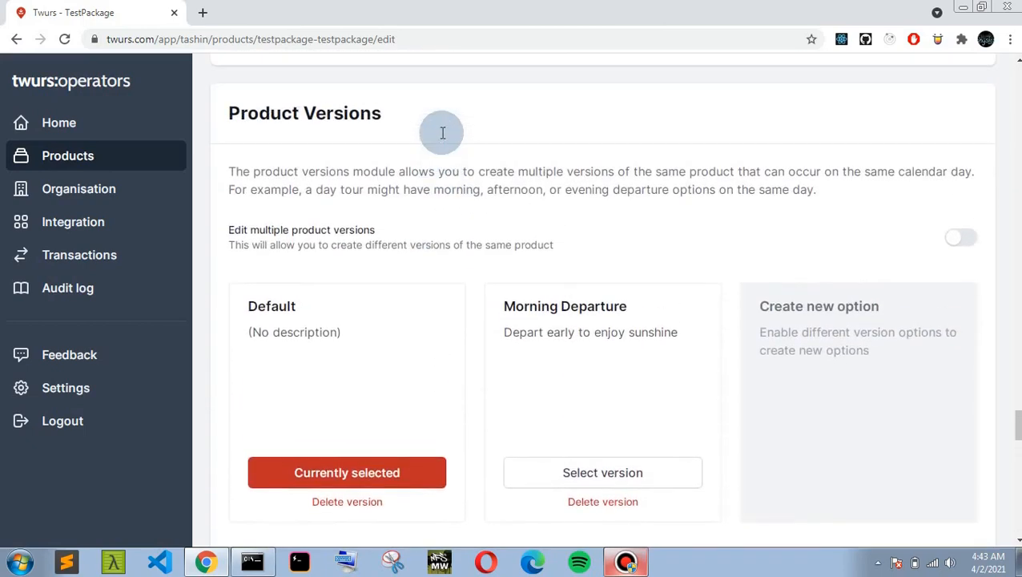
{"action": "scroll", "coordinate": [443, 133], "scroll_direction": "up", "scroll_amount": 9}
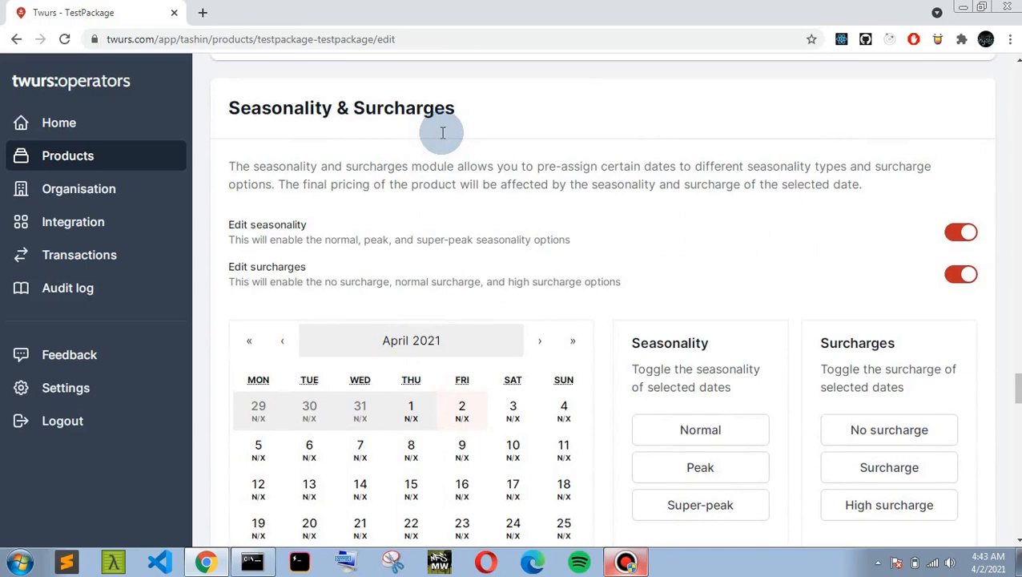
{"action": "scroll", "coordinate": [442, 133], "scroll_direction": "down", "scroll_amount": 6}
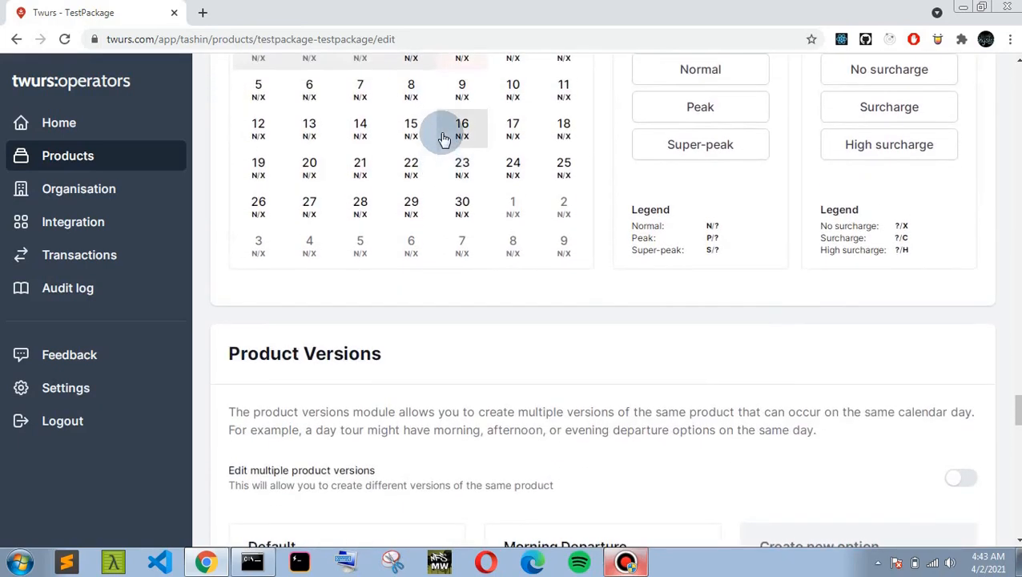
{"action": "scroll", "coordinate": [443, 137], "scroll_direction": "up", "scroll_amount": 2}
{"action": "scroll", "coordinate": [443, 138], "scroll_direction": "down", "scroll_amount": 10}
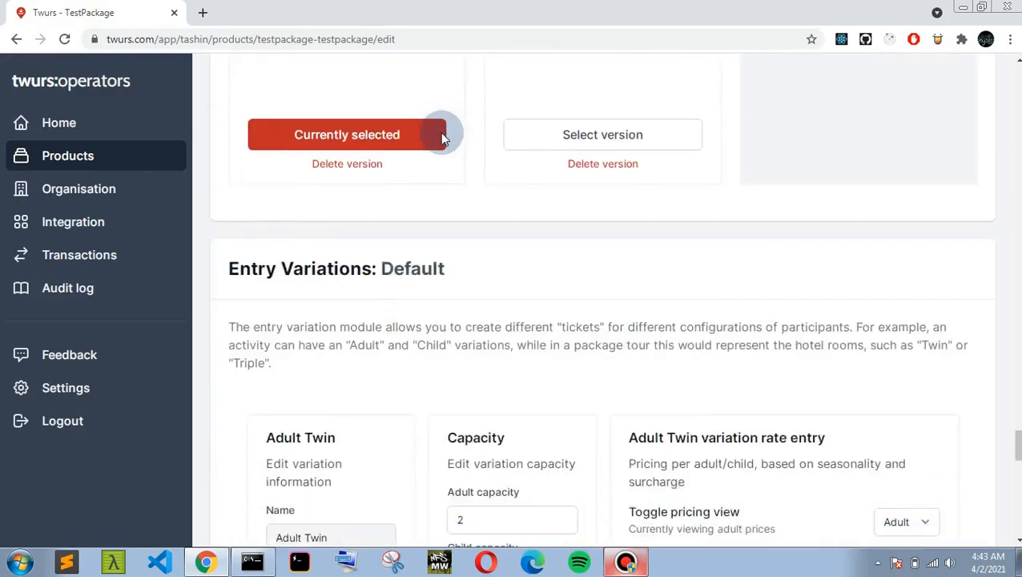
{"action": "scroll", "coordinate": [443, 138], "scroll_direction": "down", "scroll_amount": 5}
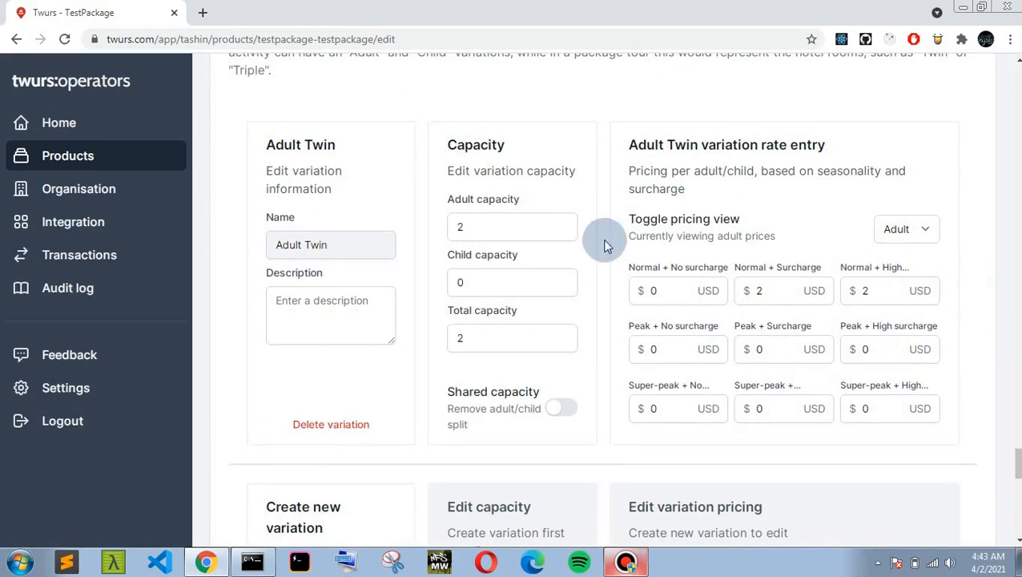
{"action": "scroll", "coordinate": [605, 246], "scroll_direction": "up", "scroll_amount": 1}
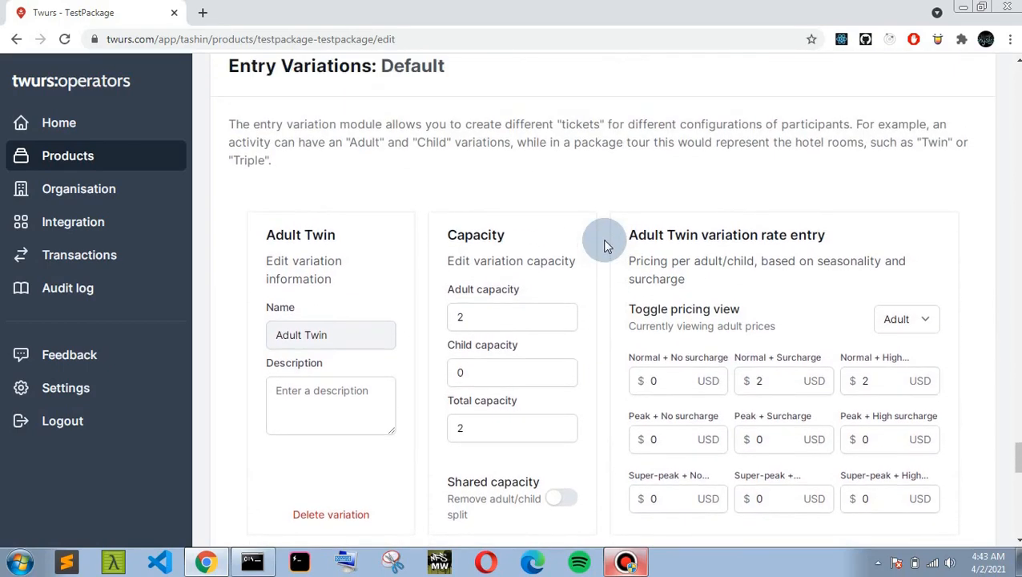
{"action": "scroll", "coordinate": [605, 246], "scroll_direction": "down", "scroll_amount": 6}
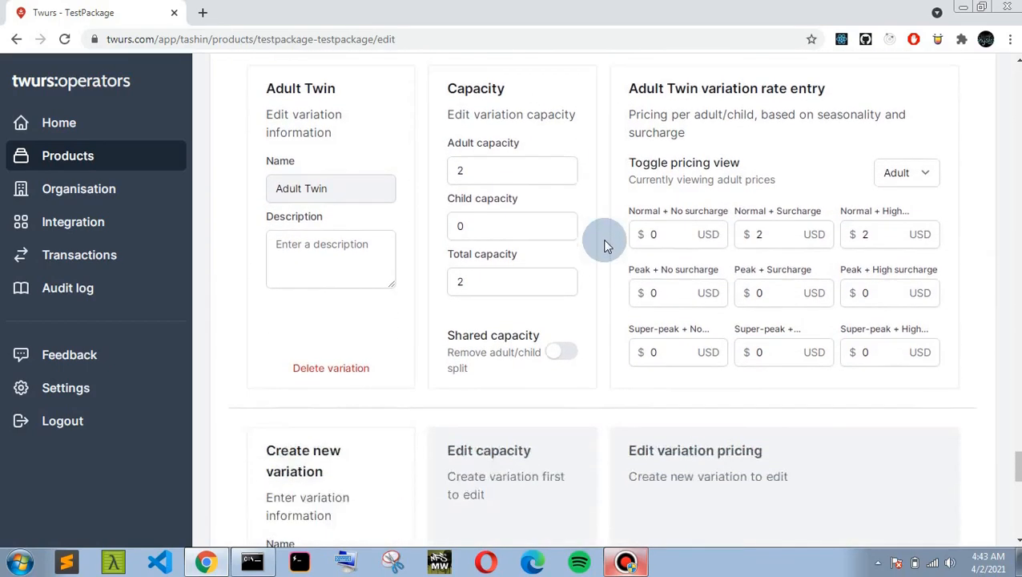
{"action": "scroll", "coordinate": [605, 246], "scroll_direction": "down", "scroll_amount": 6}
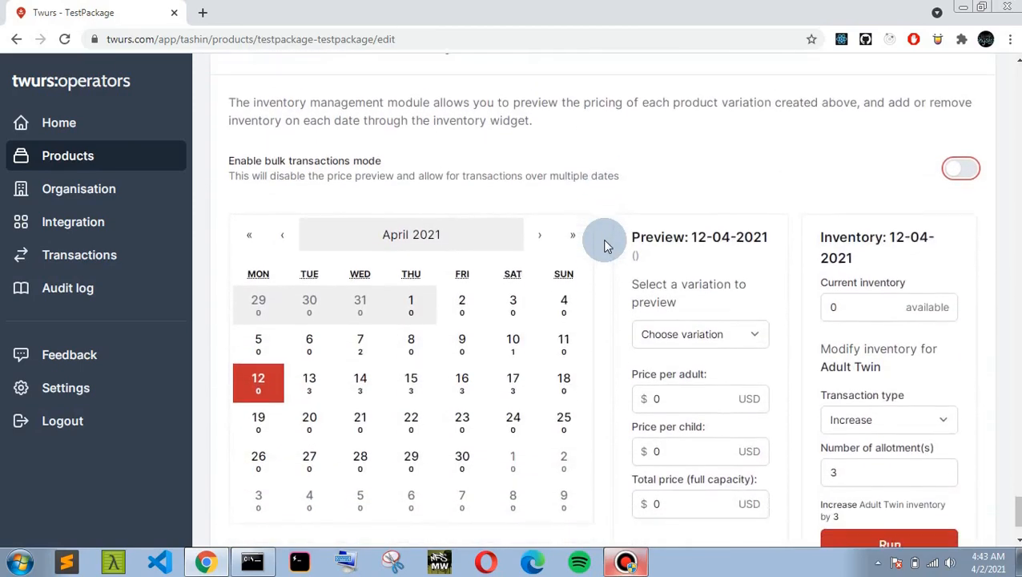
{"action": "scroll", "coordinate": [604, 246], "scroll_direction": "down", "scroll_amount": 1}
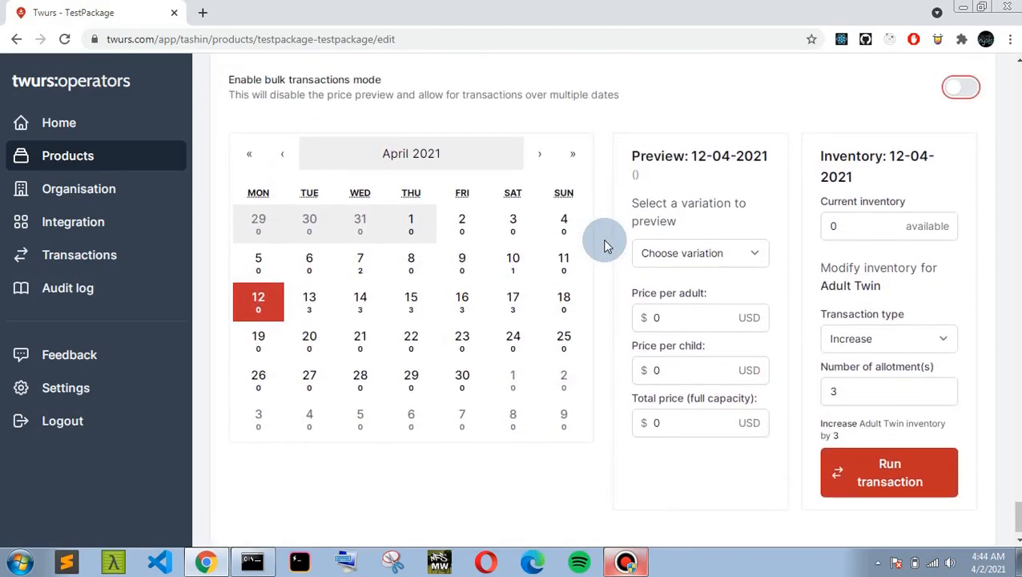